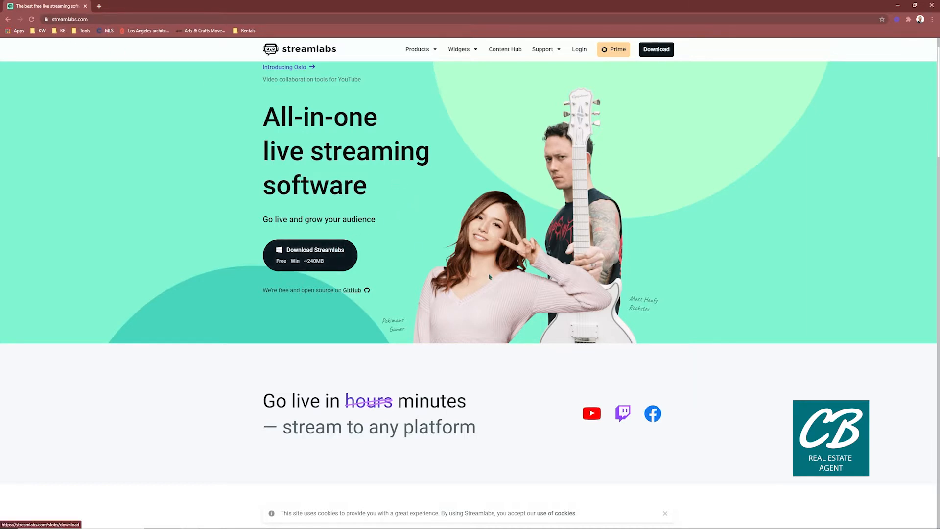
Switch to Streamlabs OBS, skip the streaming account sign-in and start with a fresh setup
{"action": "mouse_move", "coordinate": [190, 523]}
{"action": "left_click", "coordinate": [350, 521]}
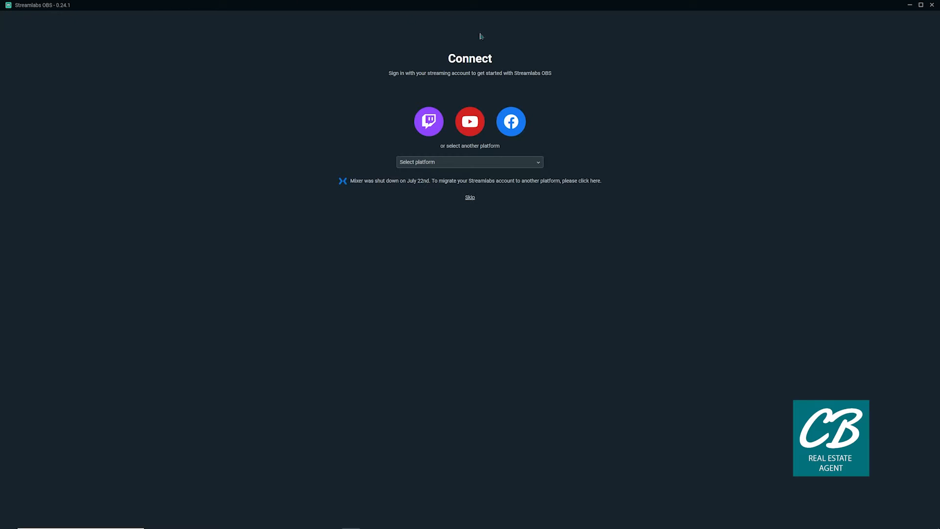
{"action": "left_click", "coordinate": [471, 199]}
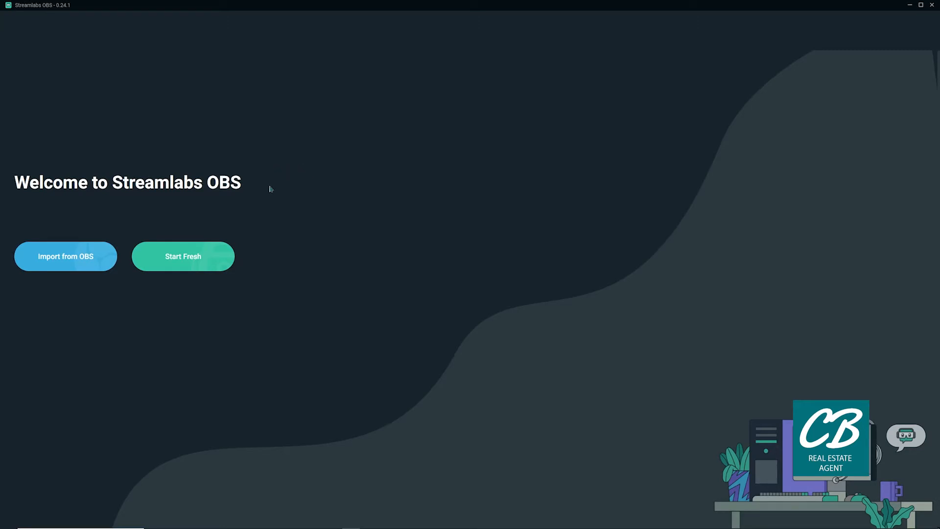
{"action": "left_click", "coordinate": [174, 249]}
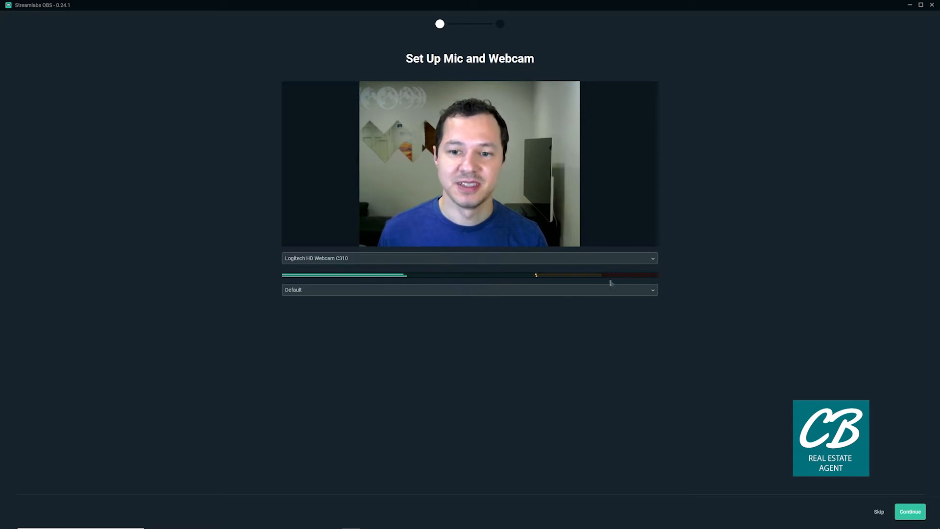
Set the microphone to VoiceMeeter Output (VB-Audio VoiceMeeter VAIO) and finish the setup without adding a theme
{"action": "left_click", "coordinate": [389, 290]}
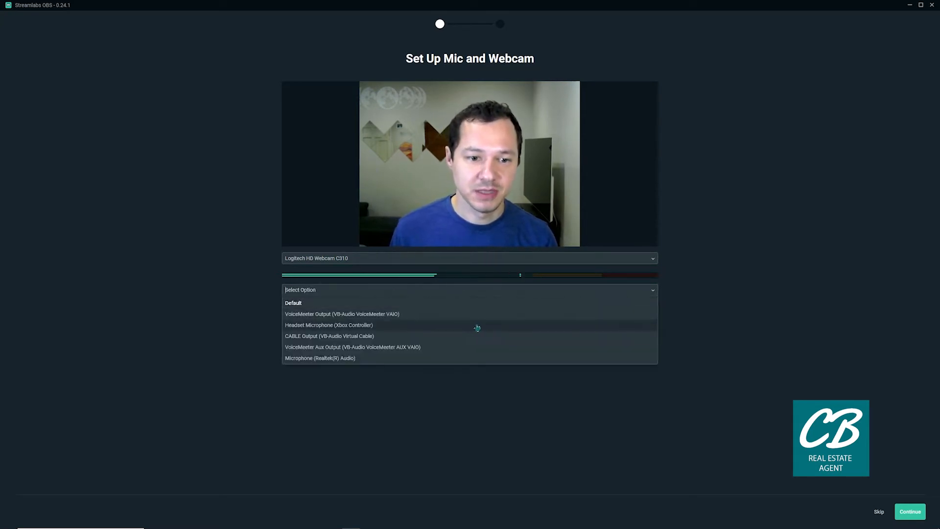
{"action": "left_click", "coordinate": [391, 317]}
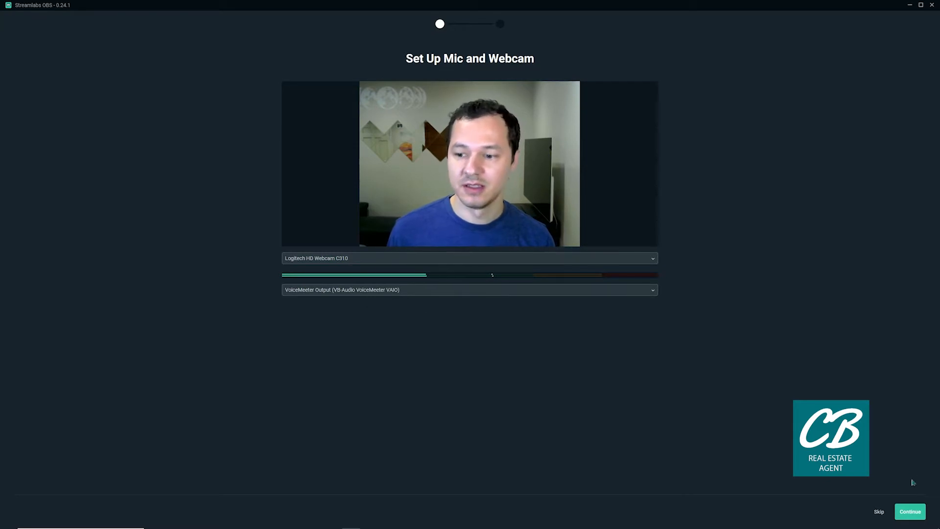
{"action": "left_click", "coordinate": [911, 517]}
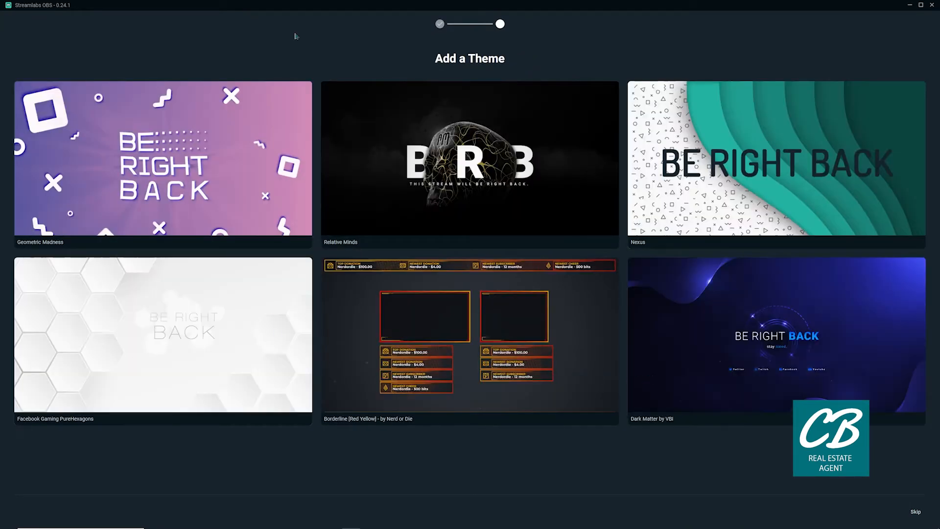
{"action": "left_click", "coordinate": [916, 511]}
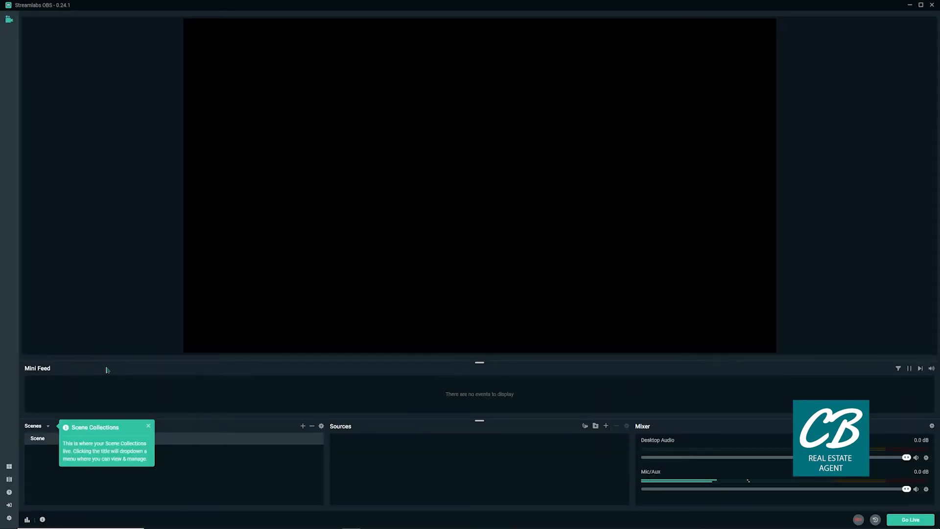
{"action": "left_click", "coordinate": [149, 426]}
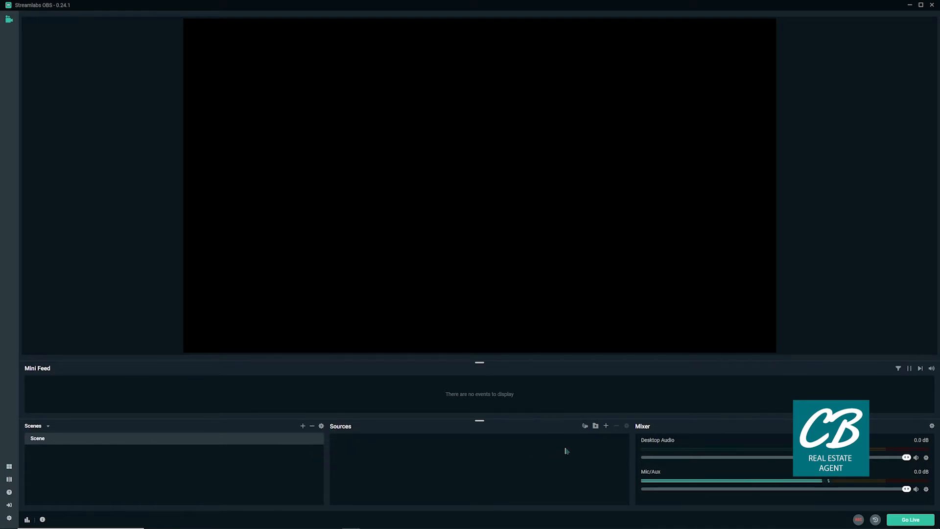
Add a Video Capture Device source named webcam that uses the Logitech HD Webcam C310
{"action": "left_click", "coordinate": [606, 426]}
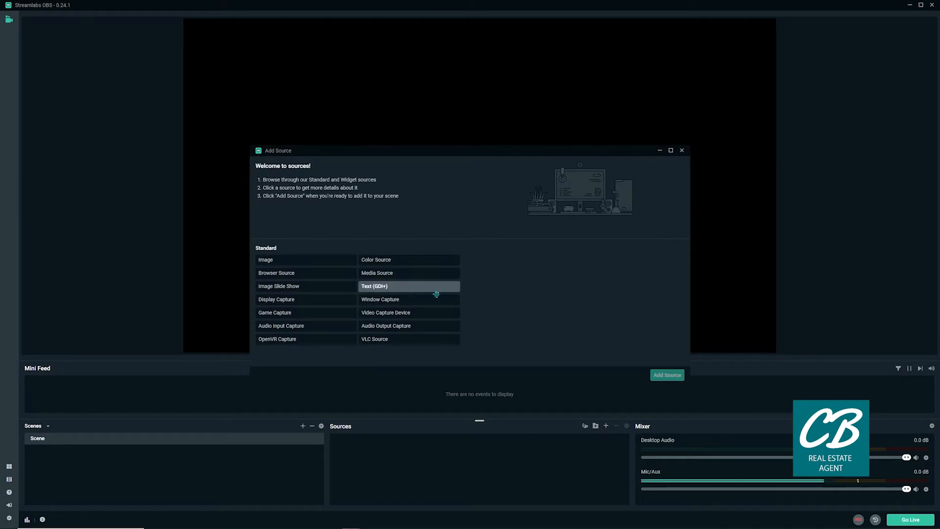
{"action": "left_click", "coordinate": [413, 313]}
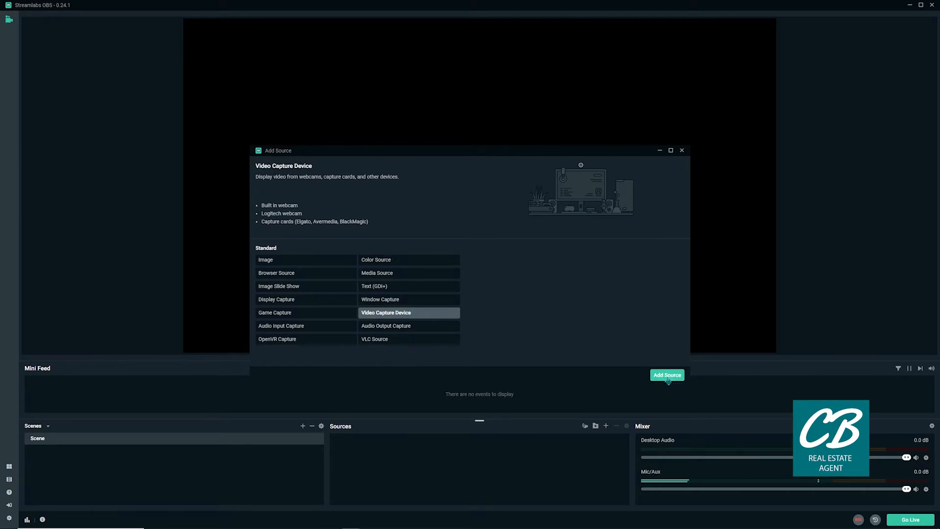
{"action": "left_click", "coordinate": [666, 375]}
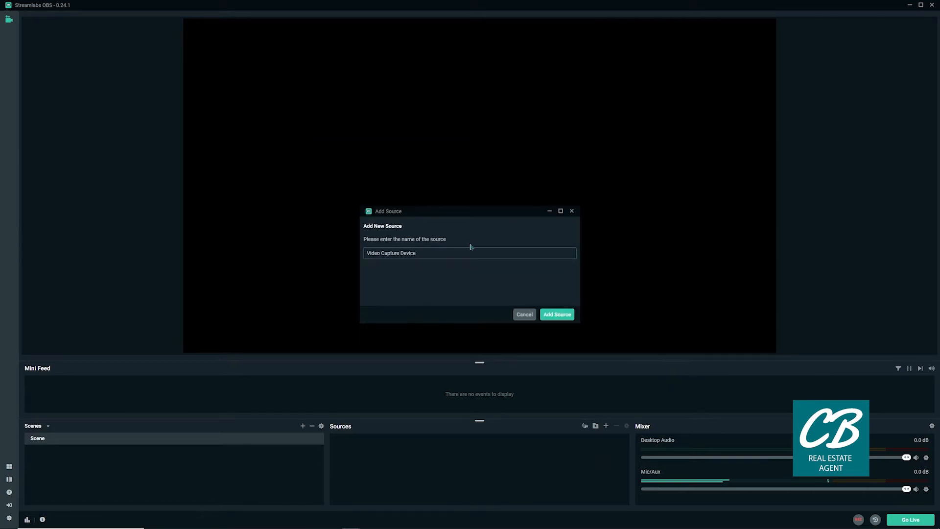
{"action": "type", "text": "webcam"}
{"action": "left_click", "coordinate": [558, 314]}
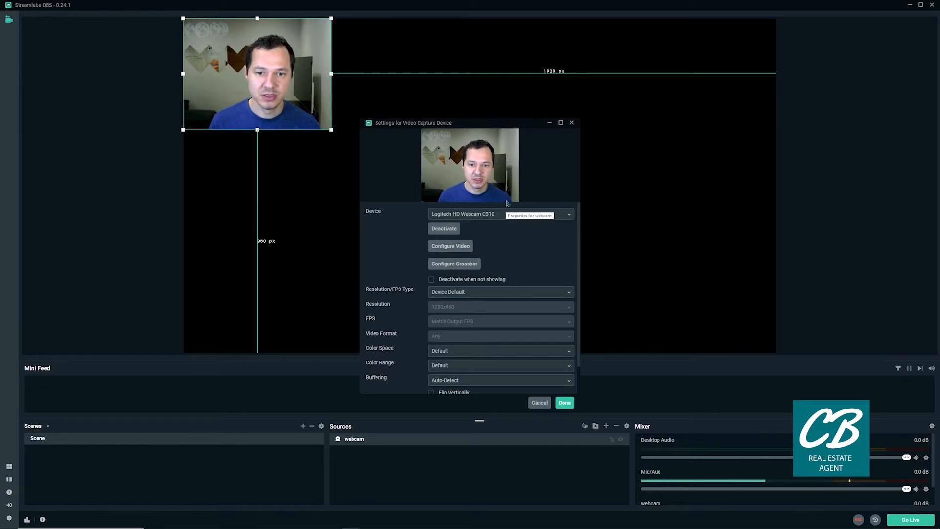
{"action": "left_click", "coordinate": [514, 214]}
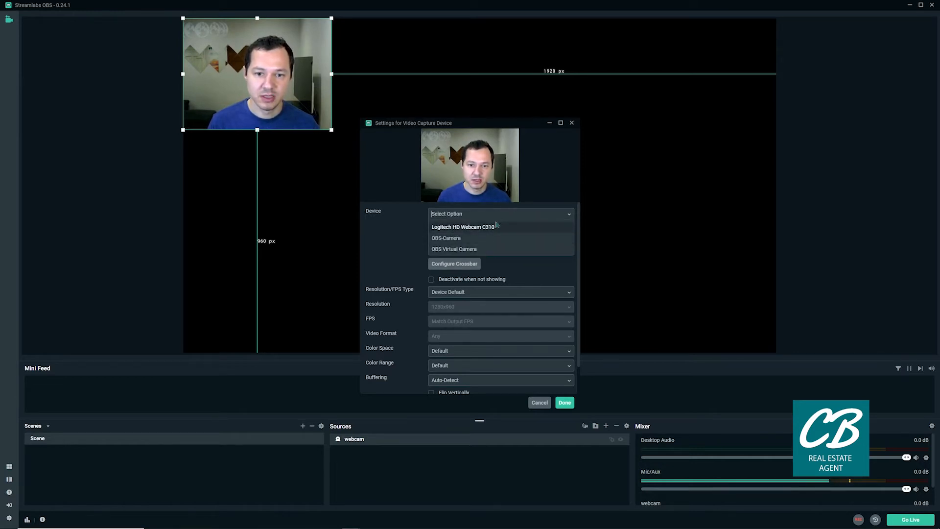
{"action": "left_click", "coordinate": [496, 228]}
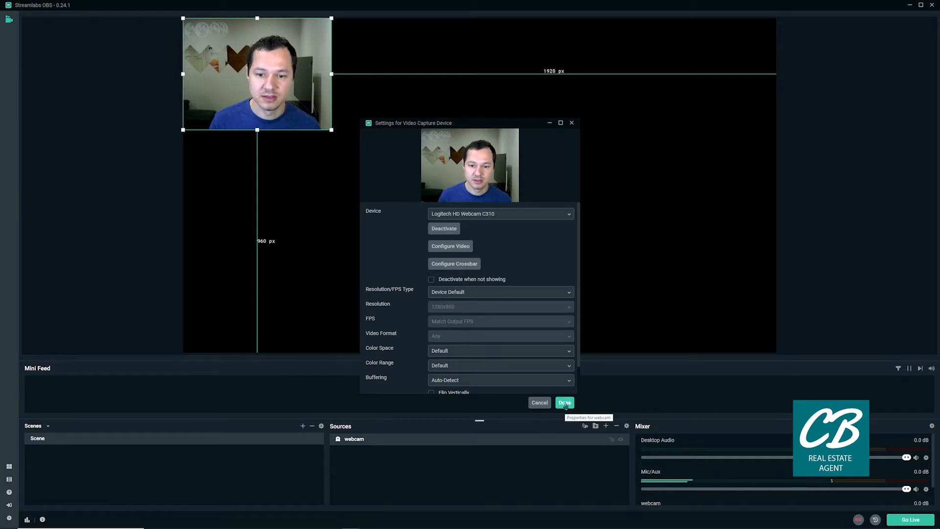
{"action": "left_click", "coordinate": [565, 402]}
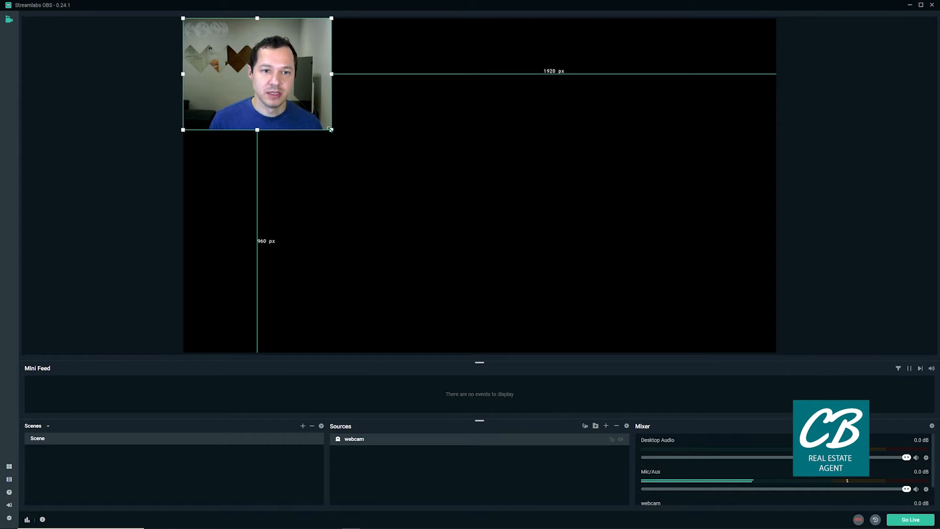
Enlarge and reposition the webcam image so it fills the whole canvas, and lock the webcam source
{"action": "left_click_drag", "start_coordinate": [331, 130], "coordinate": [447, 216]}
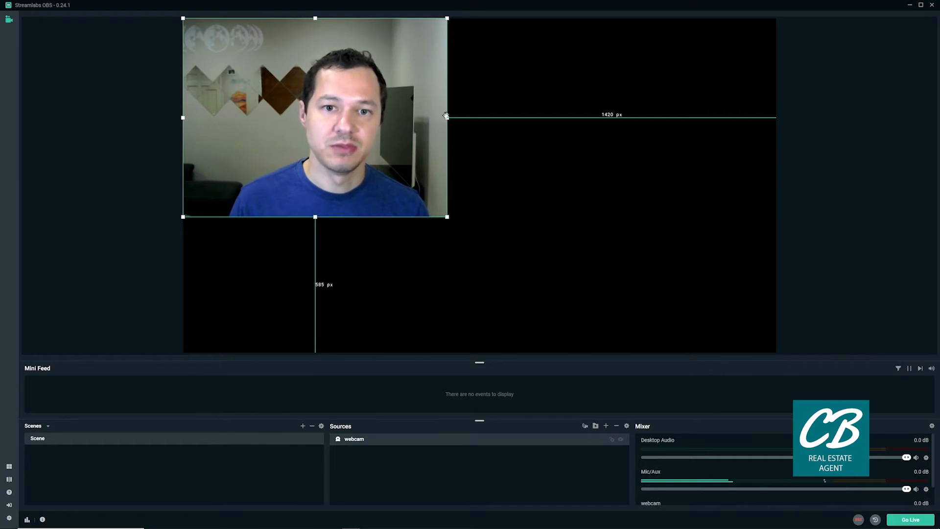
{"action": "left_click_drag", "start_coordinate": [451, 123], "coordinate": [771, 170]}
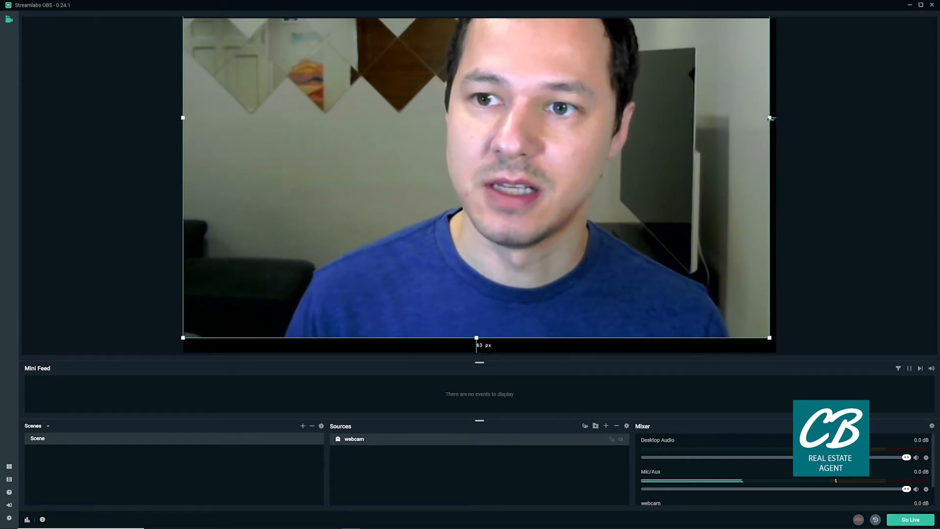
{"action": "left_click_drag", "start_coordinate": [769, 117], "coordinate": [777, 117]}
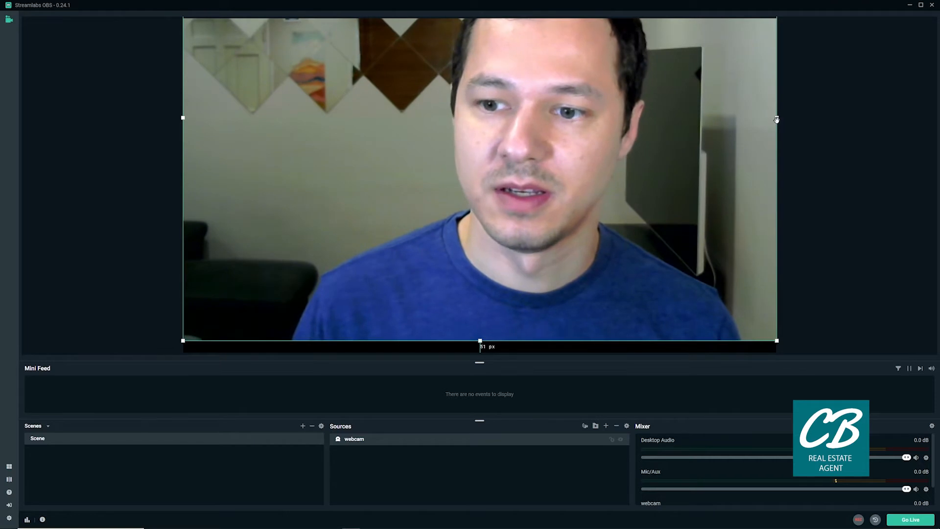
{"action": "left_click_drag", "start_coordinate": [527, 75], "coordinate": [527, 133]}
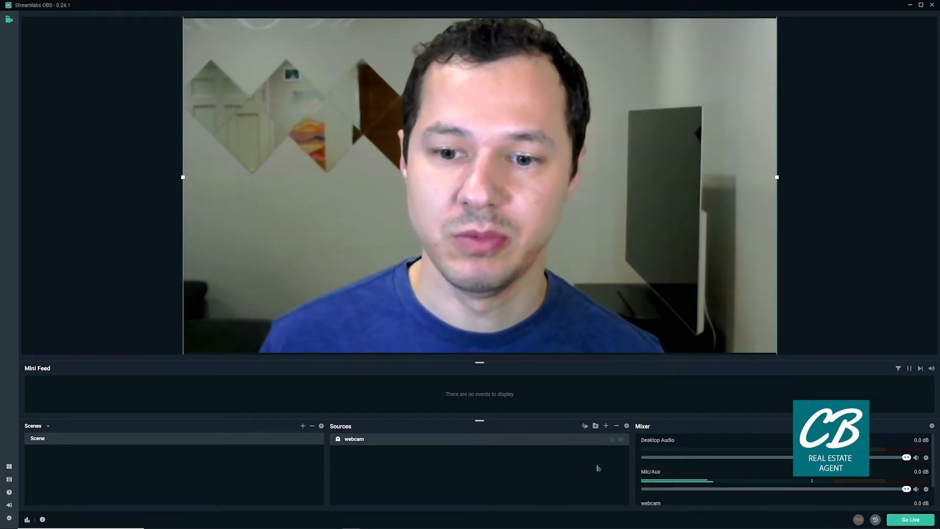
{"action": "left_click", "coordinate": [612, 446]}
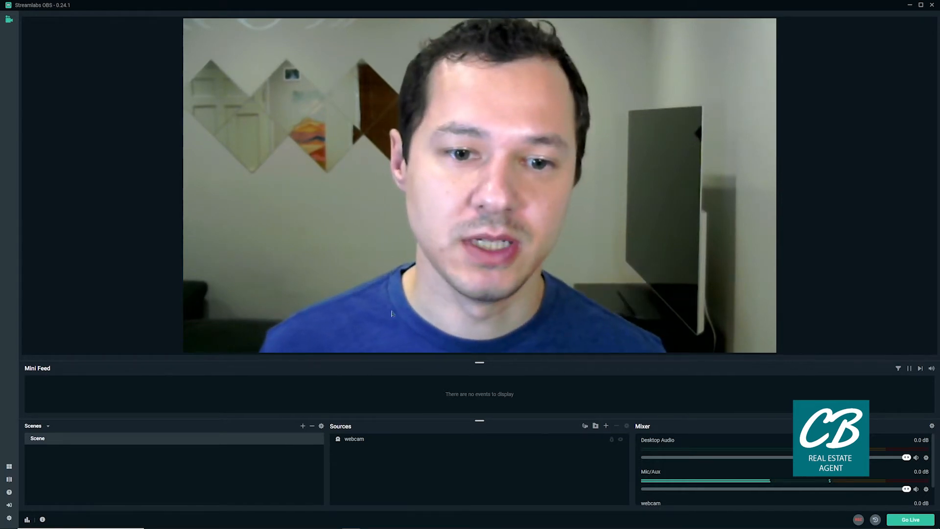
Add a Color Source named Teal 60% to the scene
{"action": "left_click", "coordinate": [606, 426]}
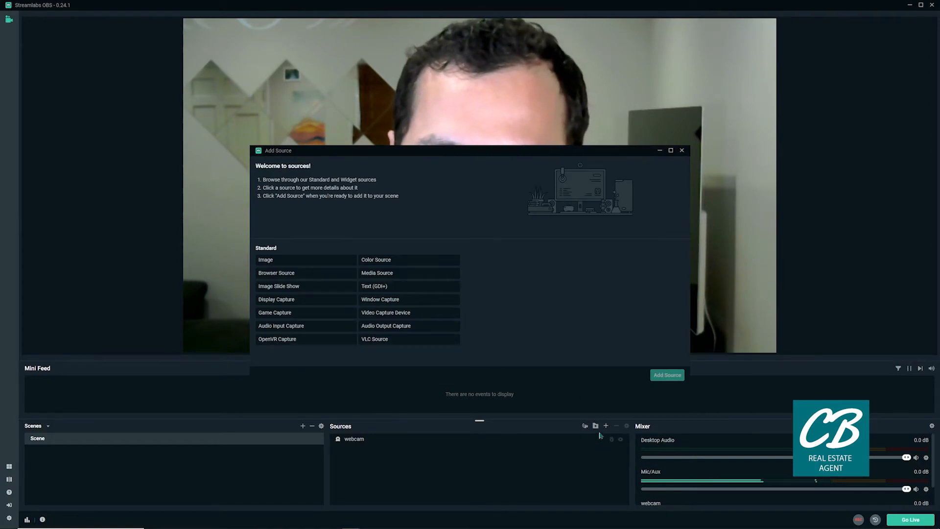
{"action": "left_click", "coordinate": [395, 262]}
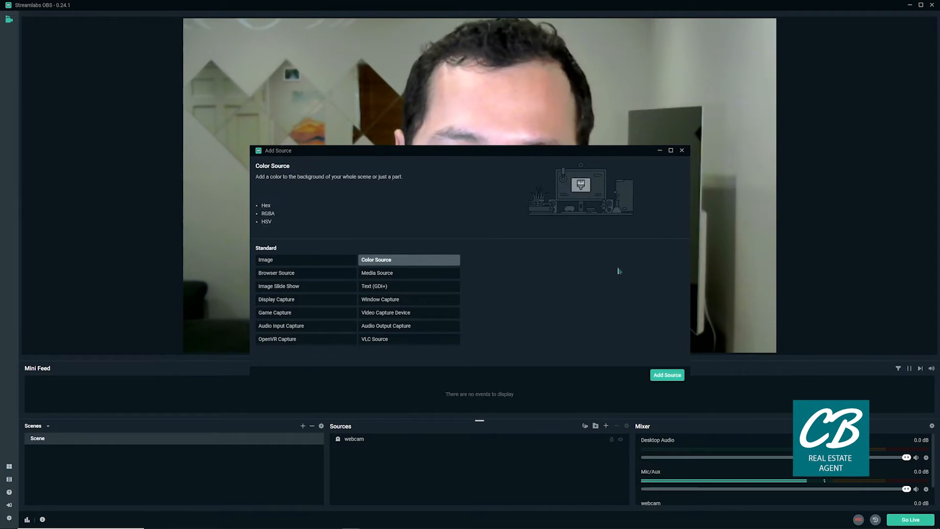
{"action": "left_click", "coordinate": [668, 374]}
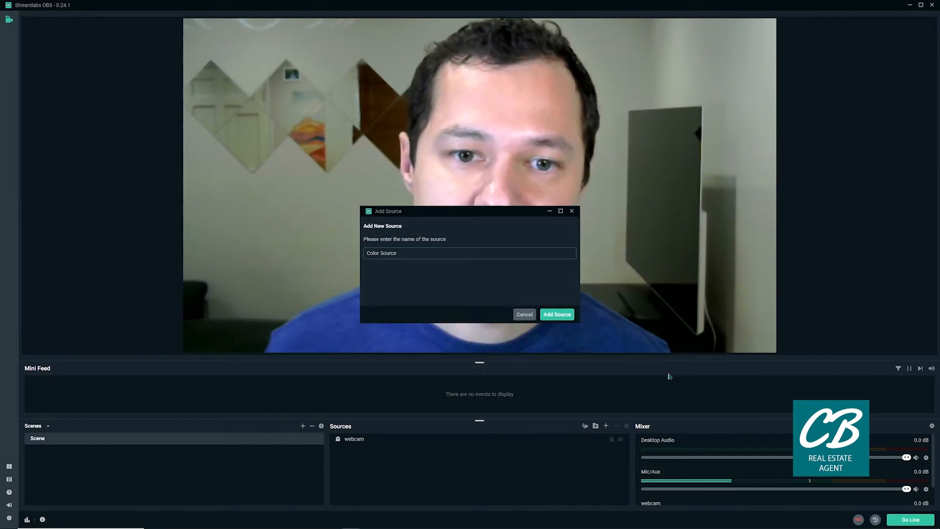
{"action": "type", "text": "Teal 60"}
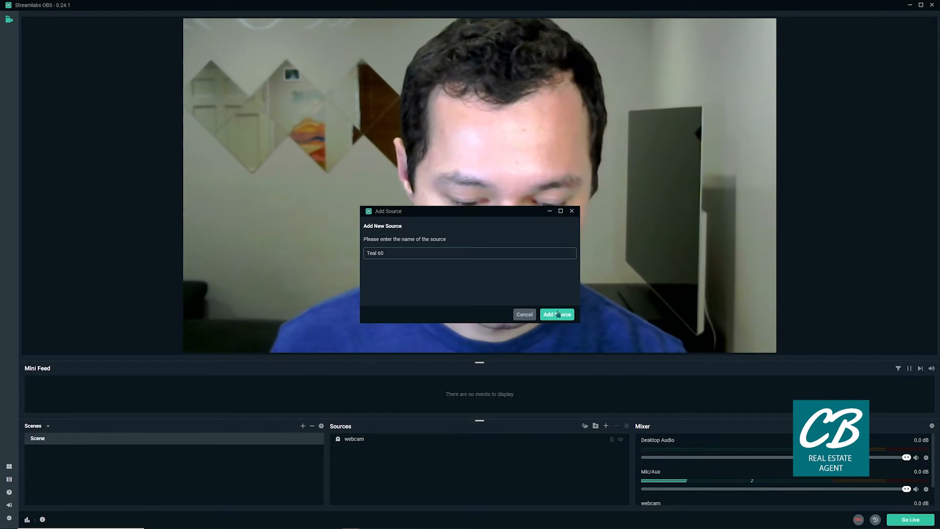
{"action": "type", "text": "%"}
{"action": "left_click", "coordinate": [558, 313]}
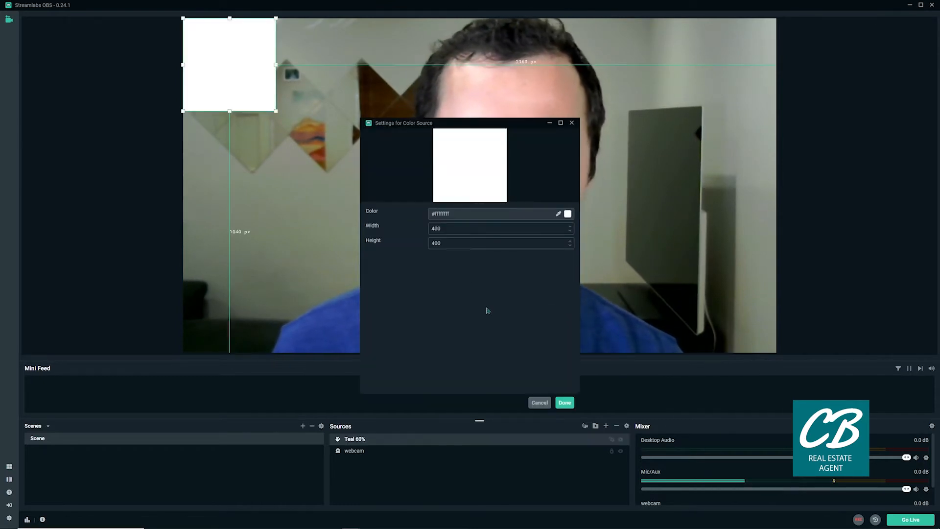
Try a dark blue, #142c81, as the color of the Teal 60% source
{"action": "left_click", "coordinate": [478, 214]}
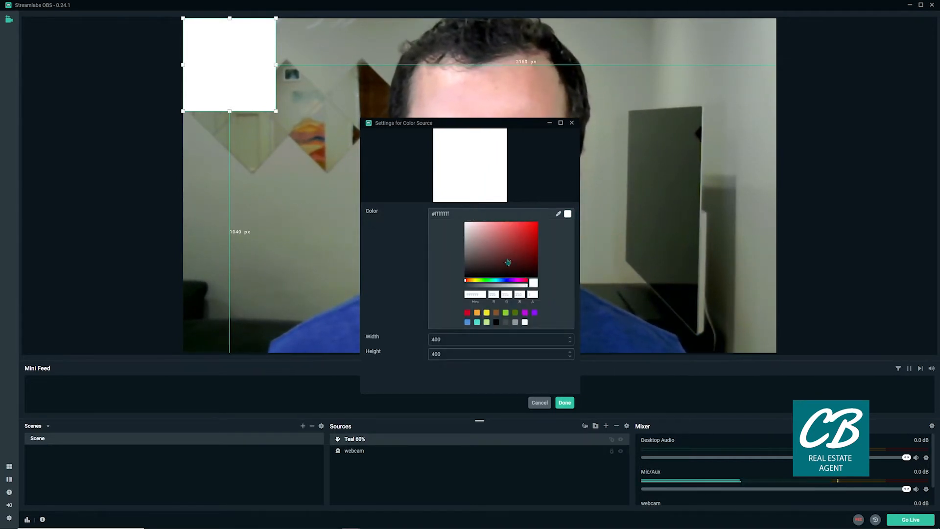
{"action": "left_click", "coordinate": [529, 218]}
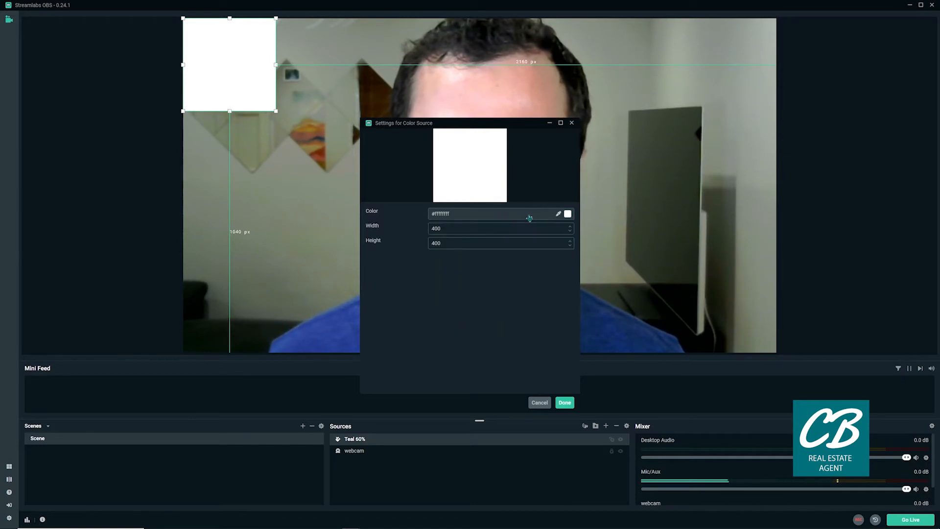
{"action": "left_click", "coordinate": [568, 214]}
{"action": "left_click", "coordinate": [527, 231]}
{"action": "left_click_drag", "start_coordinate": [511, 280], "coordinate": [505, 281]}
{"action": "left_click_drag", "start_coordinate": [524, 231], "coordinate": [523, 236]}
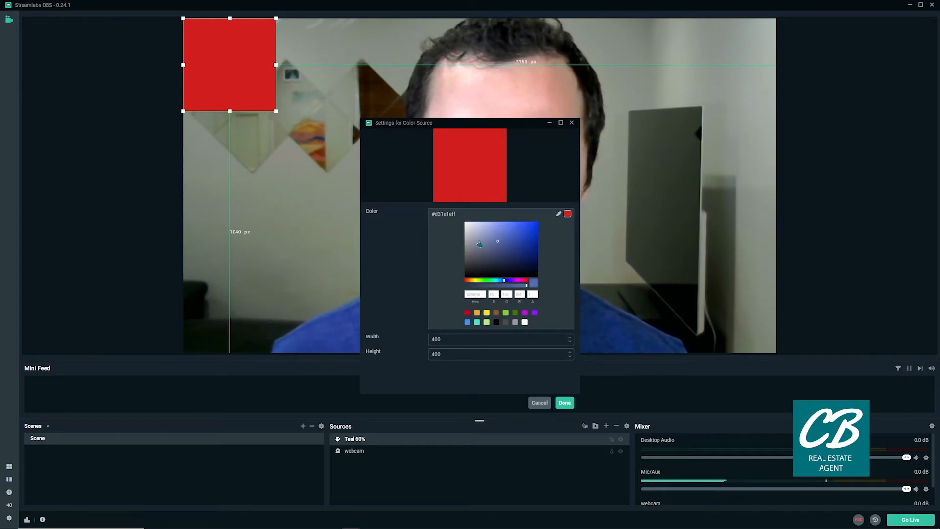
{"action": "left_click", "coordinate": [526, 250]}
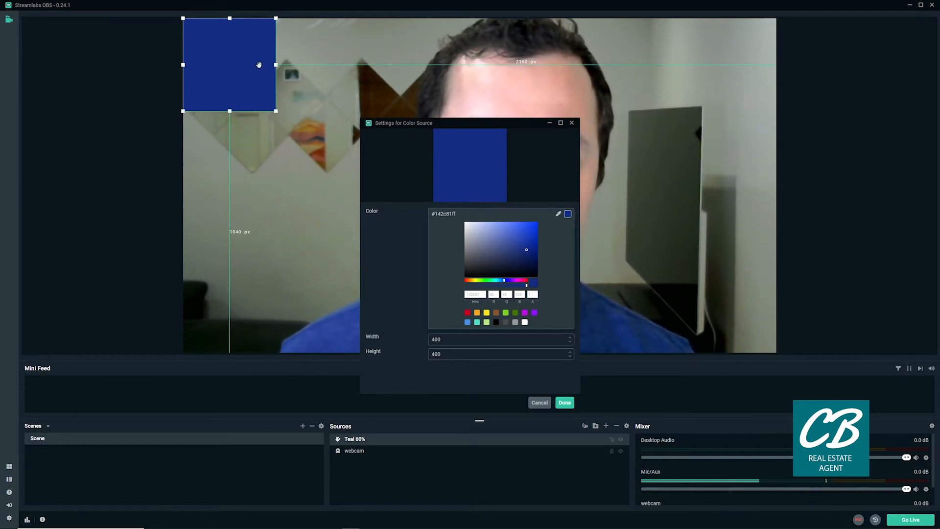
Set the Teal 60% source's color to hex #01707b and accept its settings
{"action": "left_click_drag", "start_coordinate": [481, 294], "coordinate": [431, 286]}
{"action": "type", "text": "#00"}
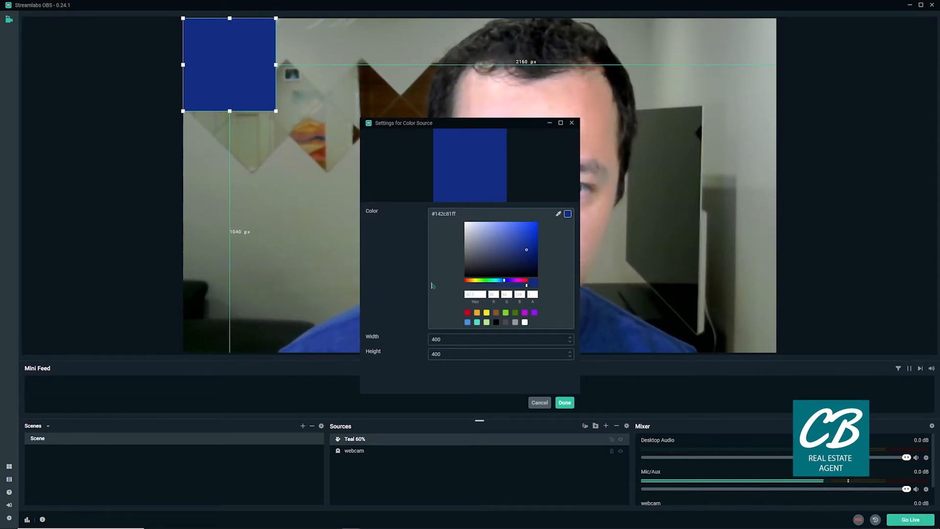
{"action": "type", "text": "7B"}
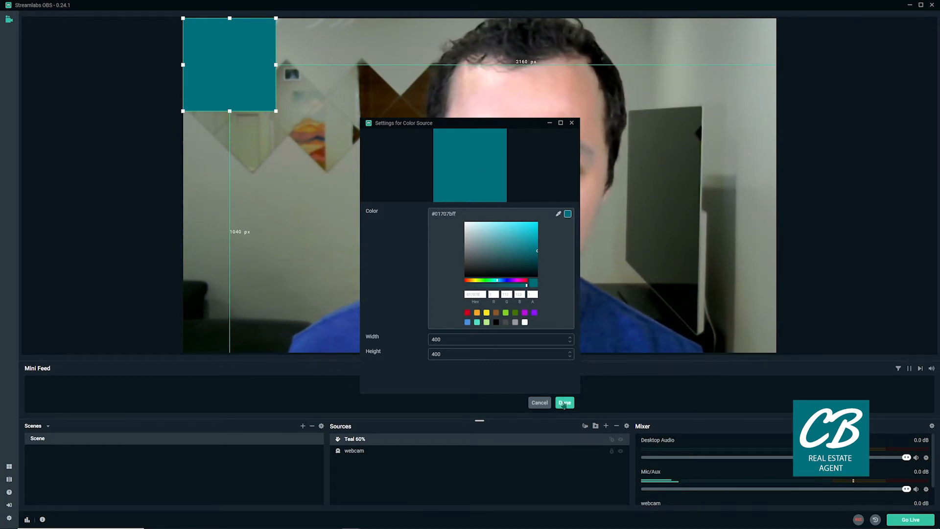
{"action": "left_click", "coordinate": [563, 402]}
Reshape the teal square into a wide bar low on the canvas, about 252 px from the left edge, 240 px from the right and 104 px from the bottom
{"action": "left_click_drag", "start_coordinate": [246, 62], "coordinate": [317, 275]}
{"action": "mouse_move", "coordinate": [315, 288]}
{"action": "left_mouse_down"}
{"action": "mouse_move", "coordinate": [326, 252]}
{"action": "mouse_move", "coordinate": [291, 224]}
{"action": "mouse_move", "coordinate": [285, 251]}
{"action": "mouse_move", "coordinate": [307, 282]}
{"action": "left_mouse_up"}
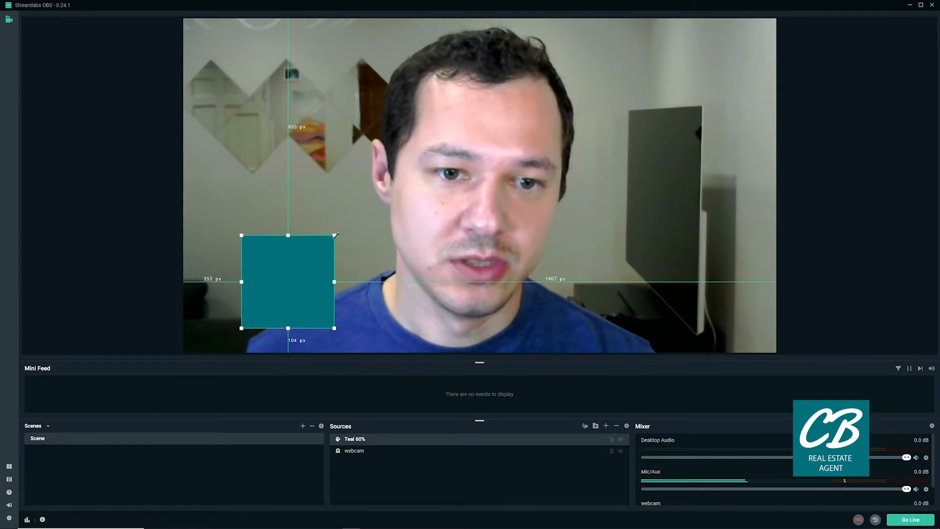
{"action": "left_click_drag", "start_coordinate": [335, 235], "coordinate": [306, 263]}
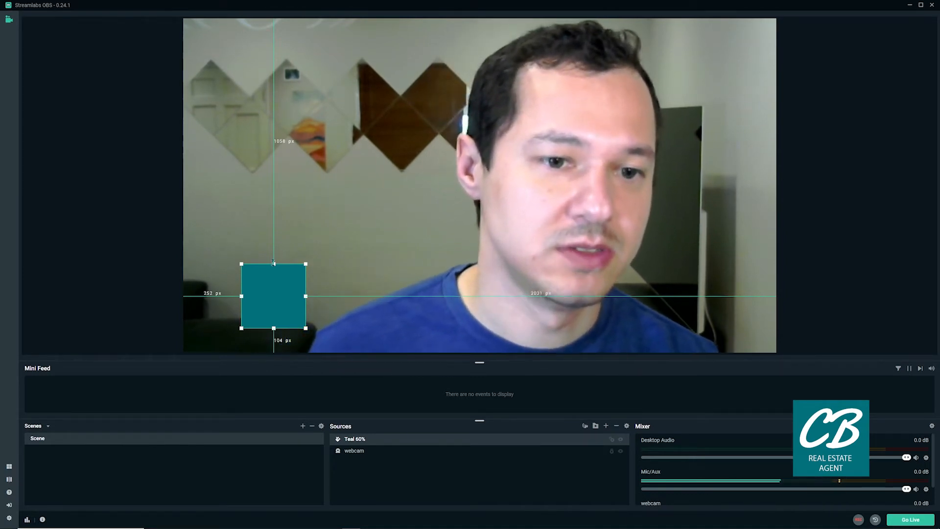
{"action": "left_click_drag", "start_coordinate": [273, 263], "coordinate": [720, 316]}
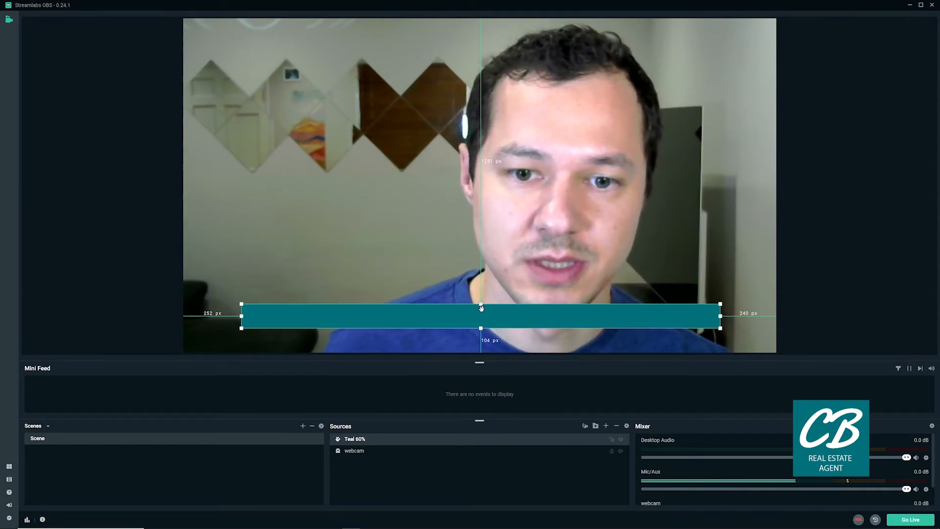
{"action": "left_click_drag", "start_coordinate": [481, 304], "coordinate": [481, 302]}
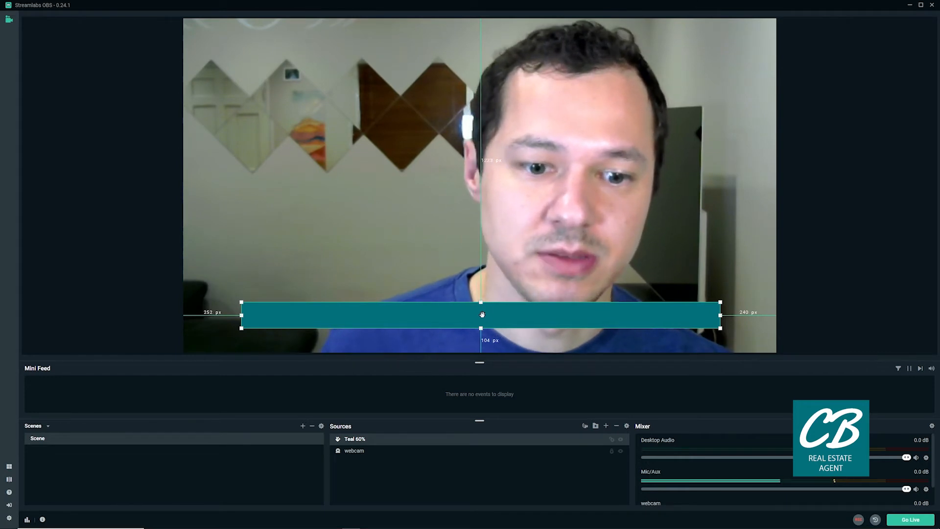
Set the alpha of the Teal 60% source's color to 0.6, accept its settings, and lock the source
{"action": "double_click", "coordinate": [401, 442]}
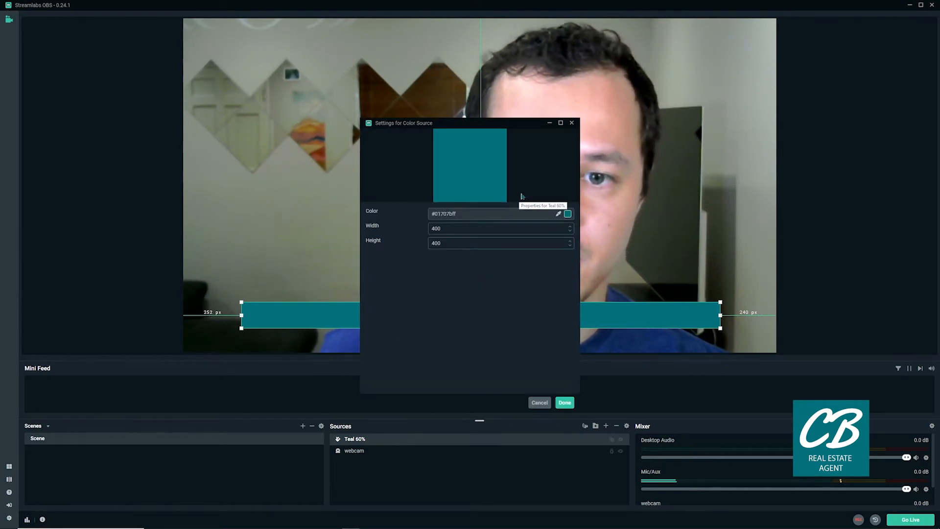
{"action": "left_click", "coordinate": [567, 214]}
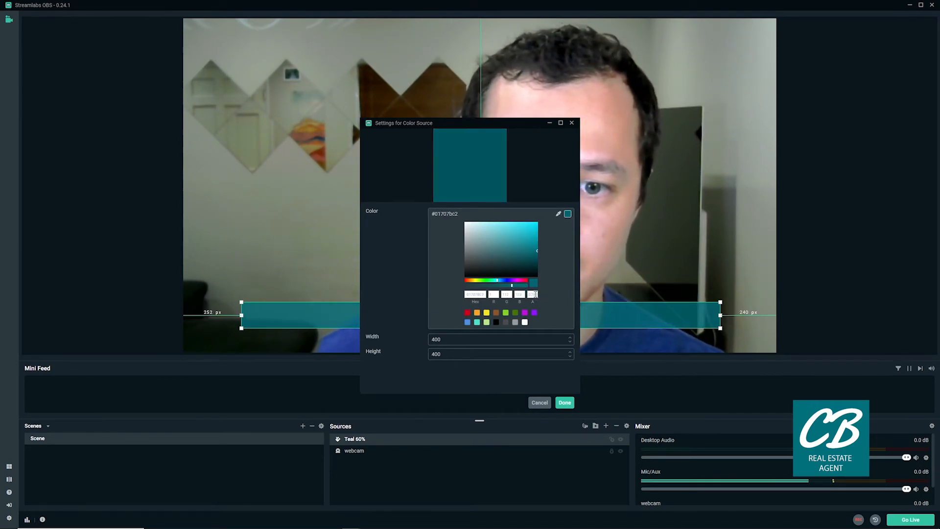
{"action": "type", "text": "0.6"}
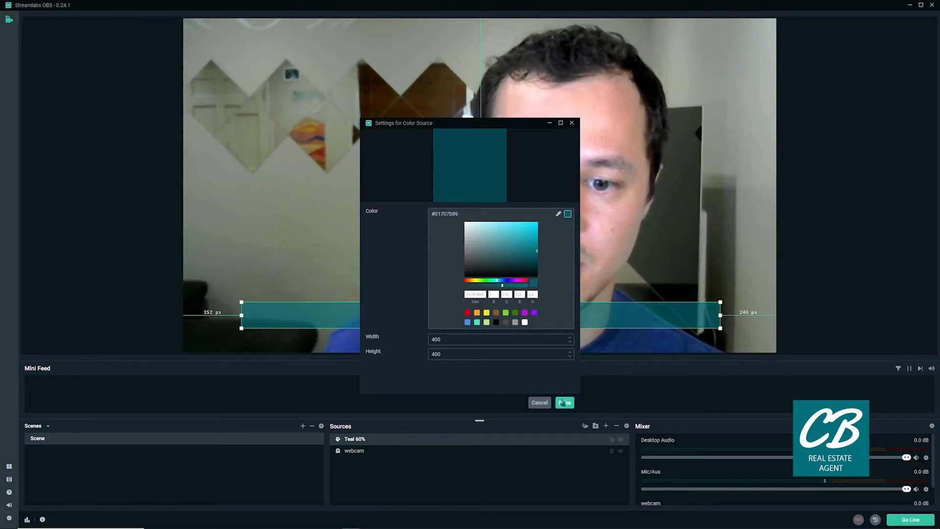
{"action": "left_click", "coordinate": [563, 402]}
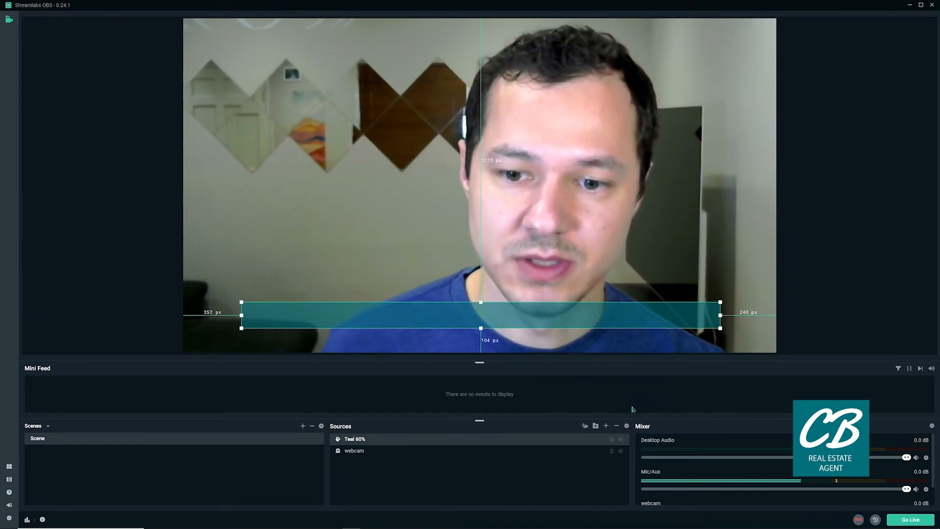
{"action": "left_click", "coordinate": [612, 440]}
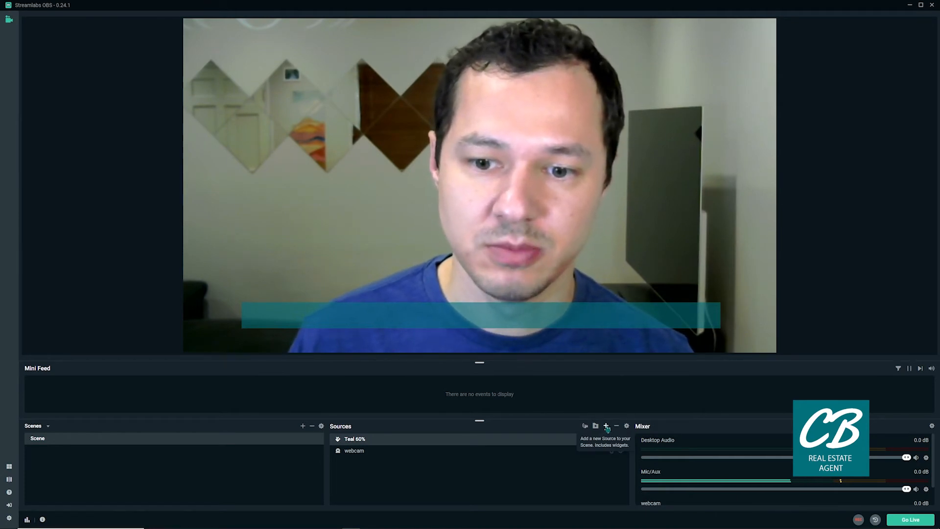
Add a Text (GDI+) source named with the presenter's full name to the scene
{"action": "left_click", "coordinate": [606, 426]}
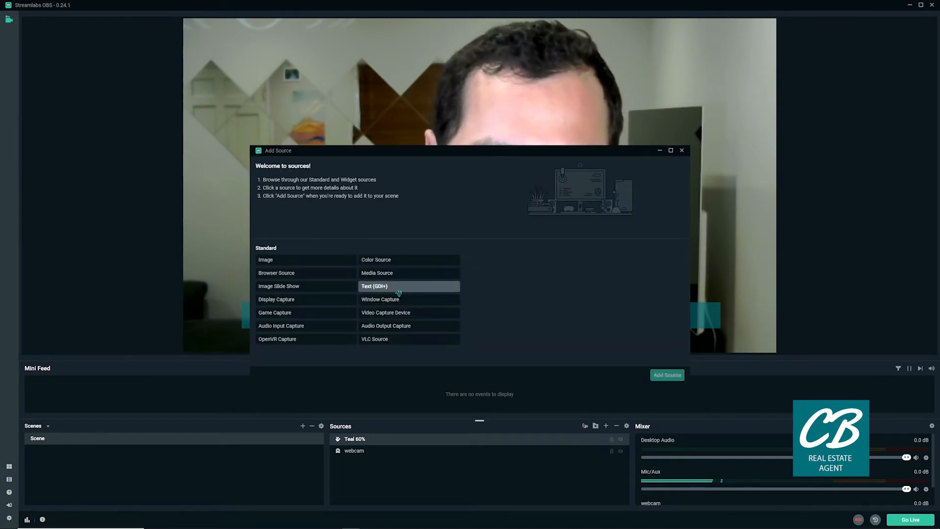
{"action": "left_click", "coordinate": [398, 290]}
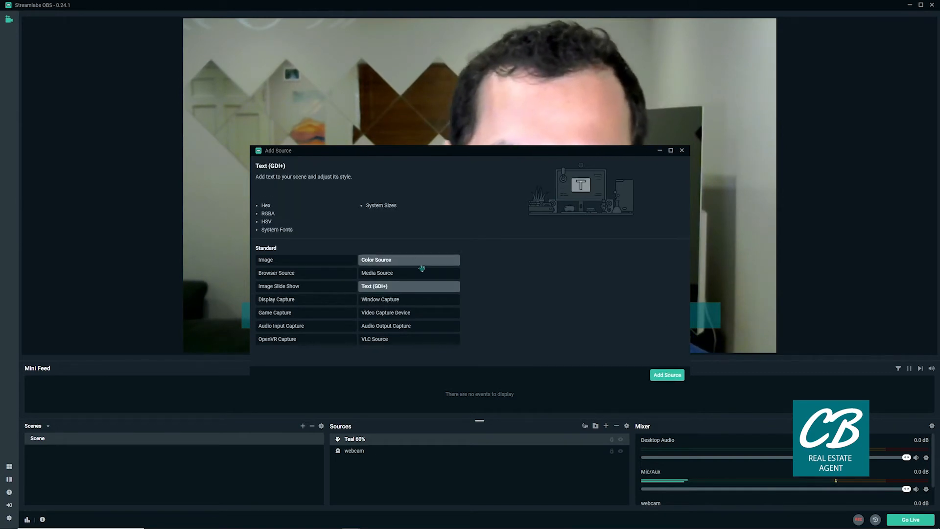
{"action": "left_click", "coordinate": [668, 374]}
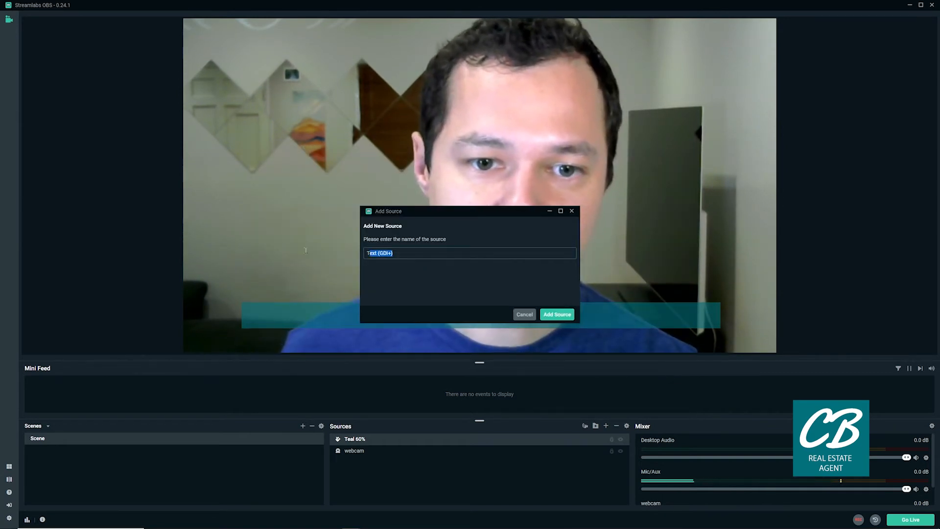
{"action": "type", "text": "Christian "}
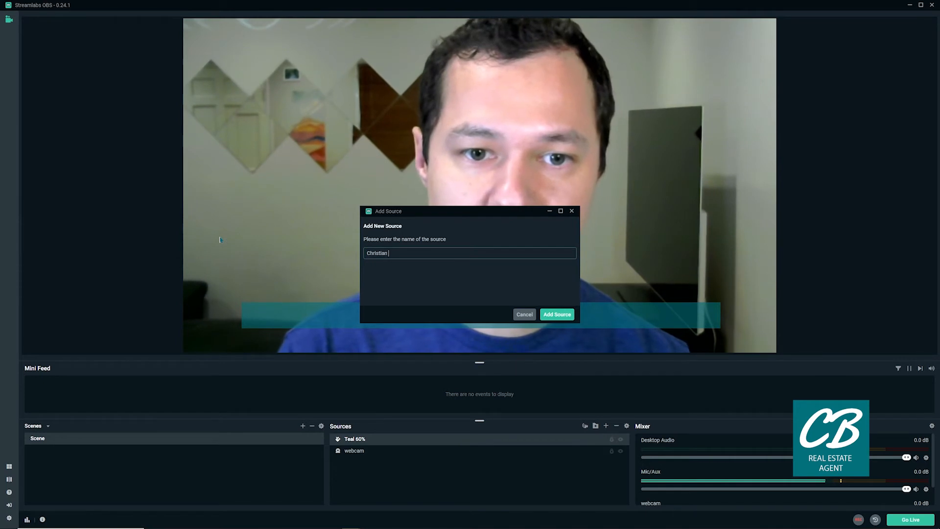
{"action": "type", "text": "Bultron"}
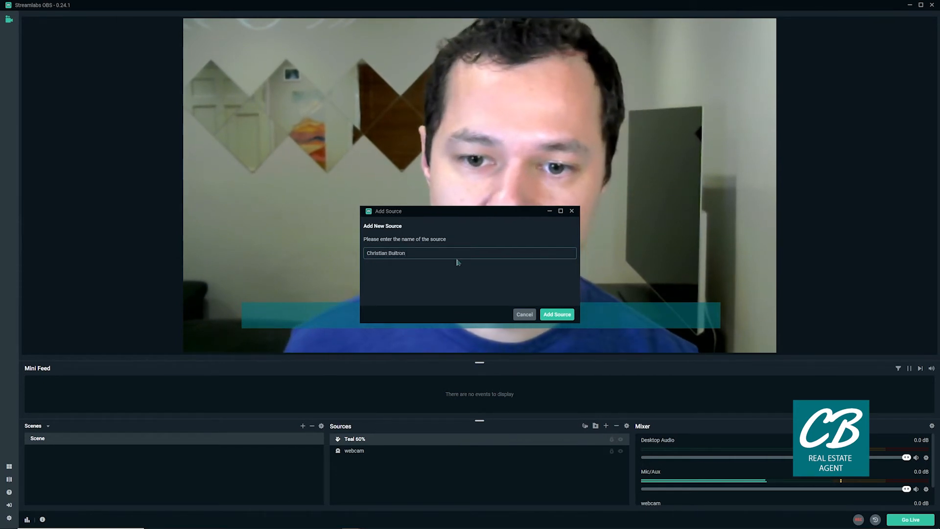
{"action": "left_click", "coordinate": [571, 316]}
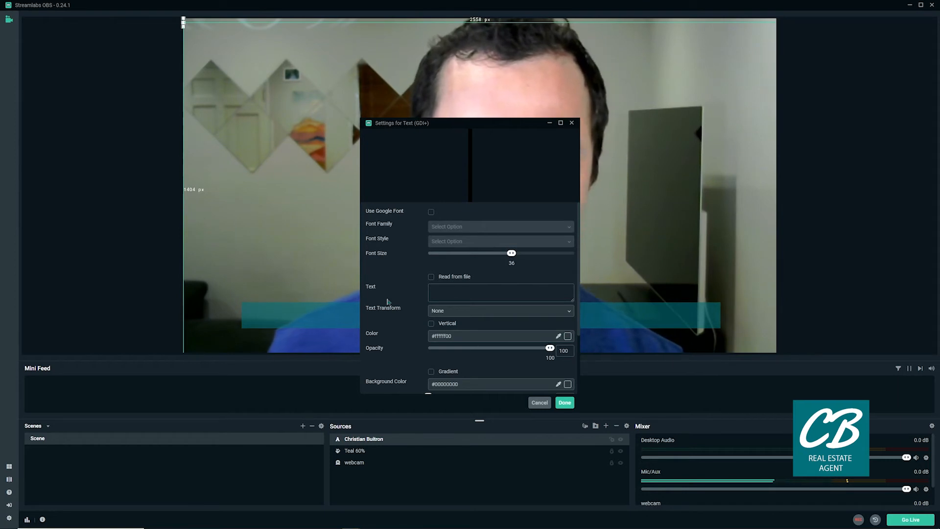
Enter the presenter's full name as the source's text at font size 144 and accept the settings
{"action": "left_click", "coordinate": [459, 292]}
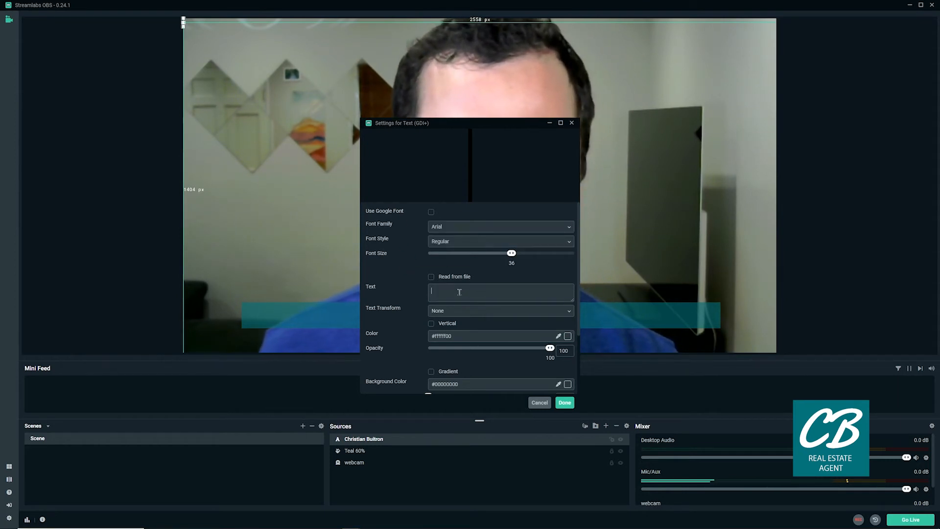
{"action": "type", "text": "Chr"}
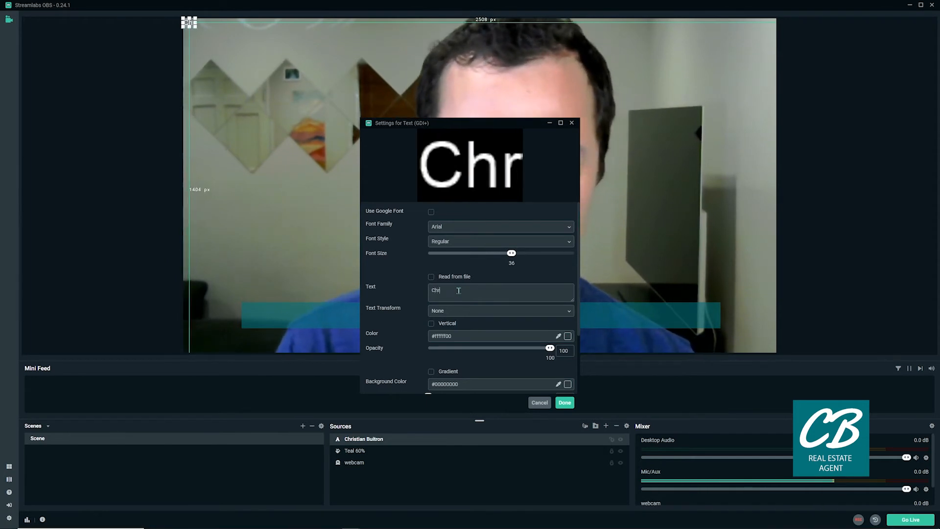
{"action": "type", "text": "istian Buitron"}
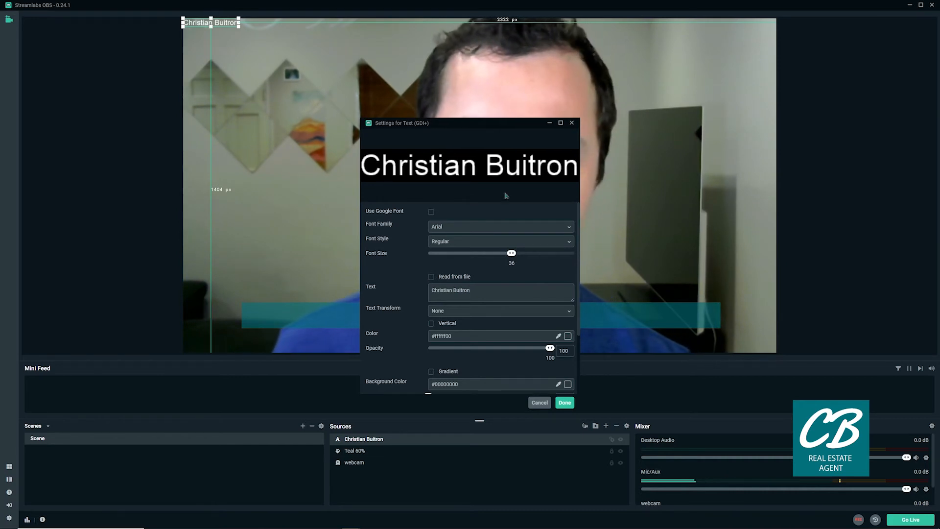
{"action": "left_click_drag", "start_coordinate": [511, 253], "coordinate": [560, 255]}
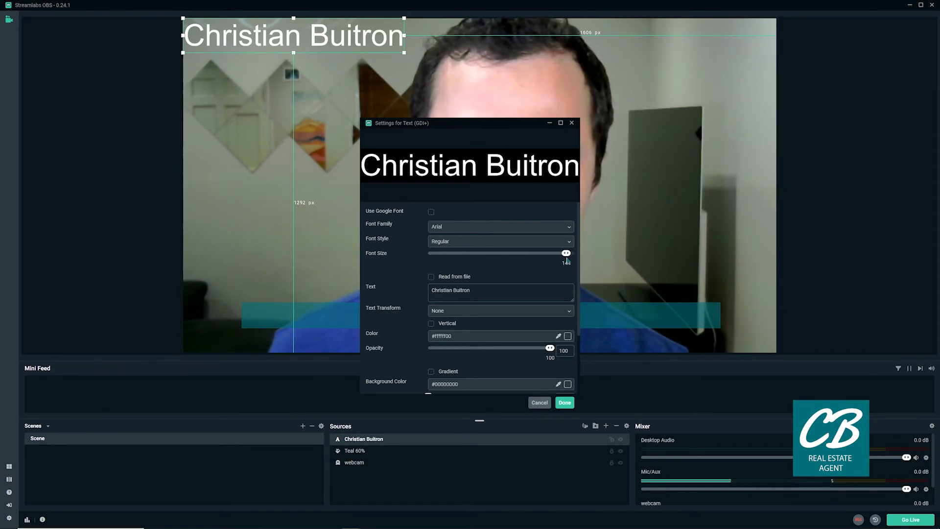
{"action": "left_click_drag", "start_coordinate": [566, 261], "coordinate": [561, 260]}
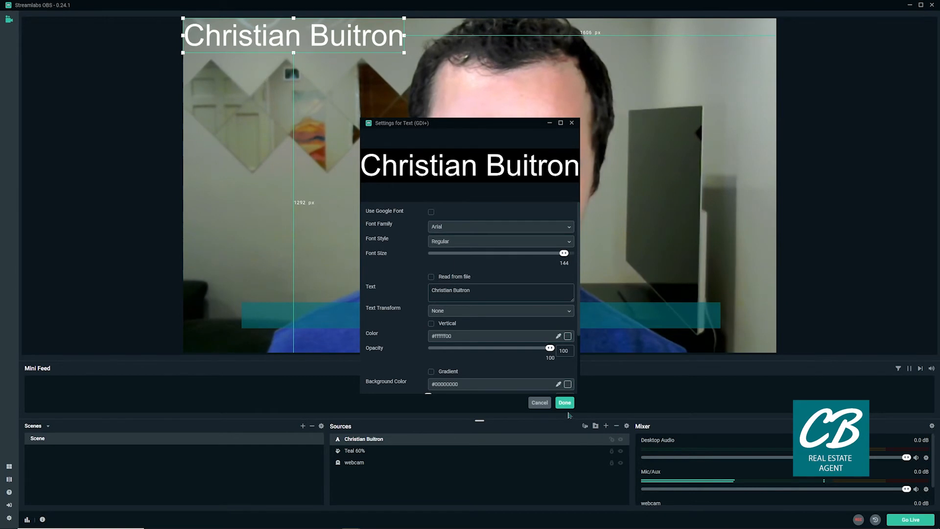
{"action": "left_click", "coordinate": [565, 404]}
Shrink and center the name text on the teal bar, about 919 px from the canvas's left edge and 106 px from its bottom, and lock it
{"action": "left_click_drag", "start_coordinate": [366, 57], "coordinate": [468, 306]}
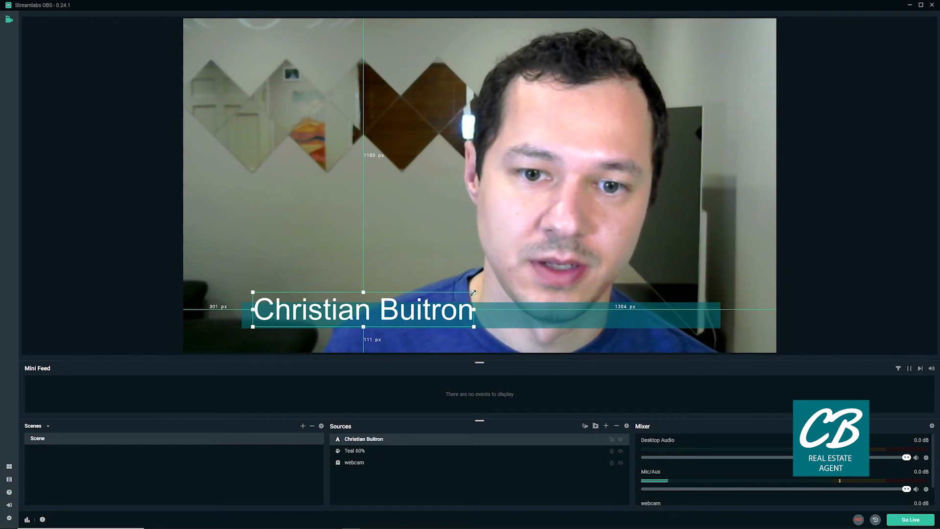
{"action": "left_click_drag", "start_coordinate": [473, 295], "coordinate": [535, 312]}
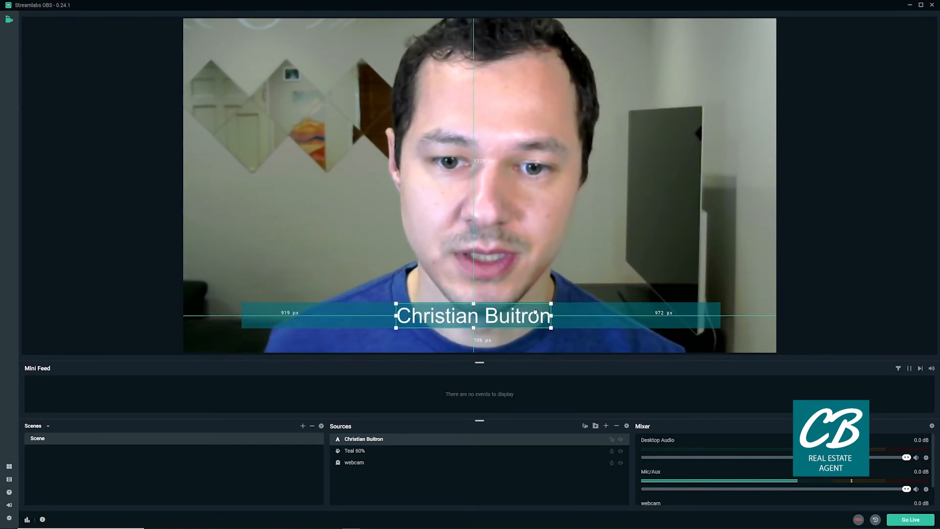
{"action": "left_click", "coordinate": [906, 290]}
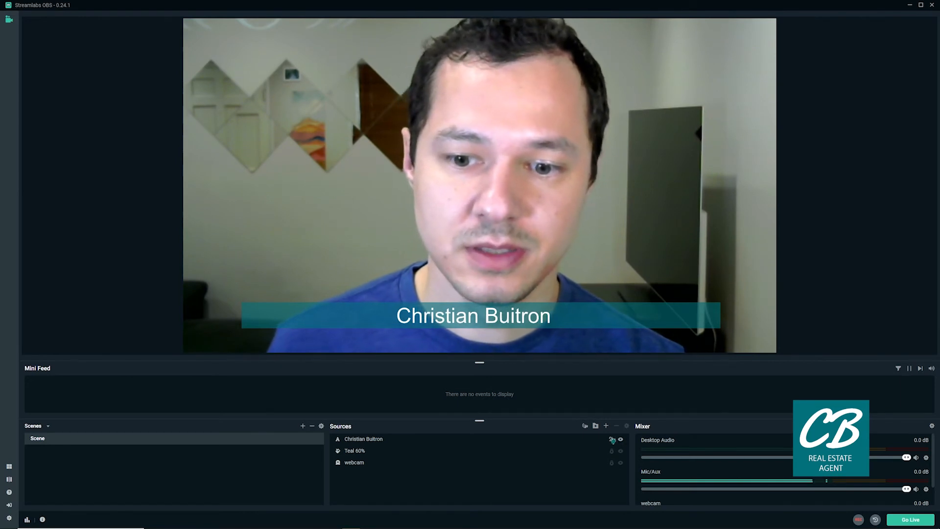
{"action": "left_click", "coordinate": [607, 440]}
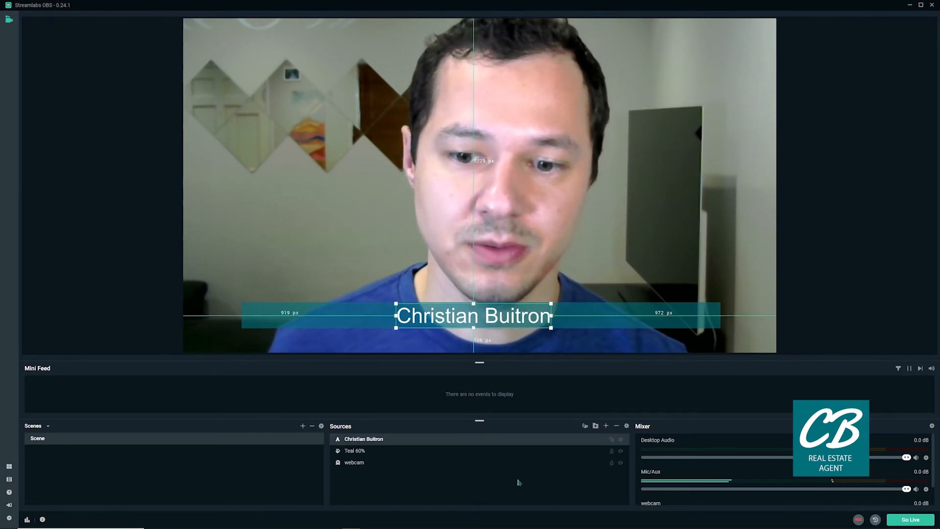
{"action": "left_click", "coordinate": [607, 446]}
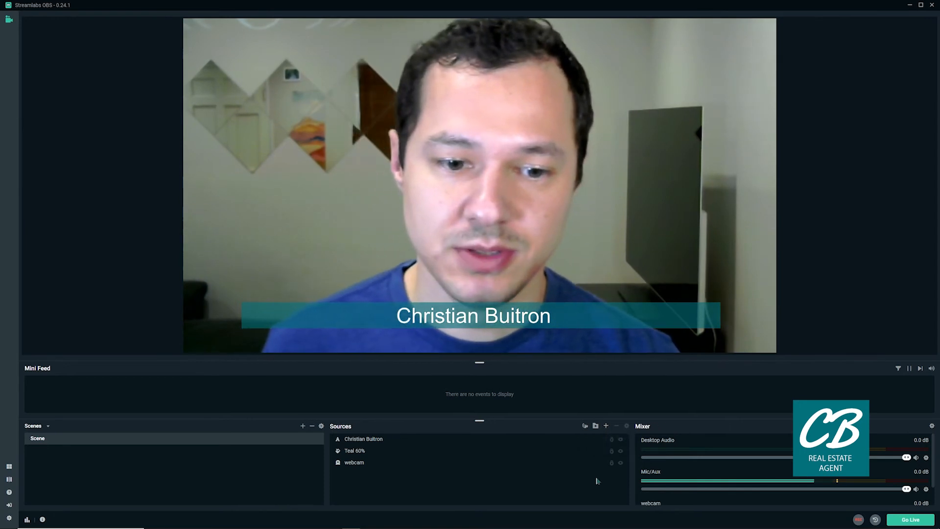
Add an Image source named CB Logo to the scene
{"action": "left_click", "coordinate": [606, 425]}
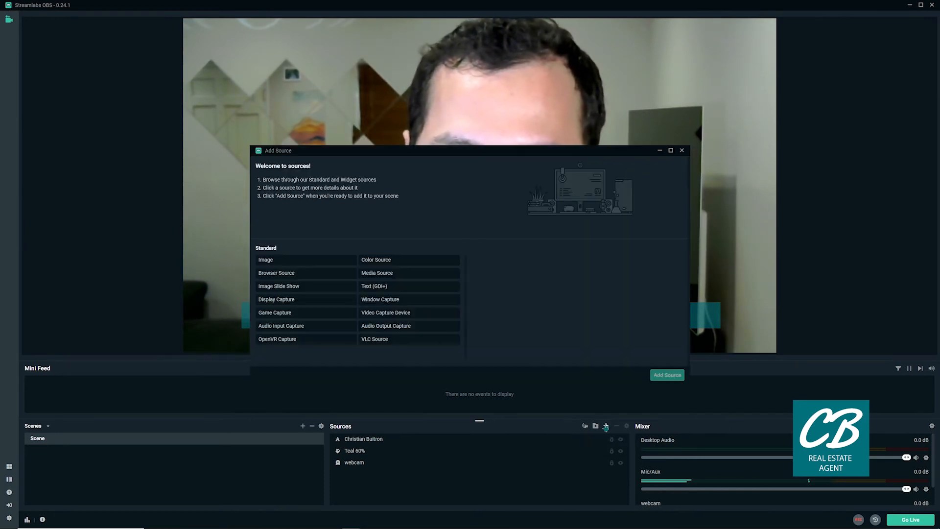
{"action": "left_click", "coordinate": [308, 259]}
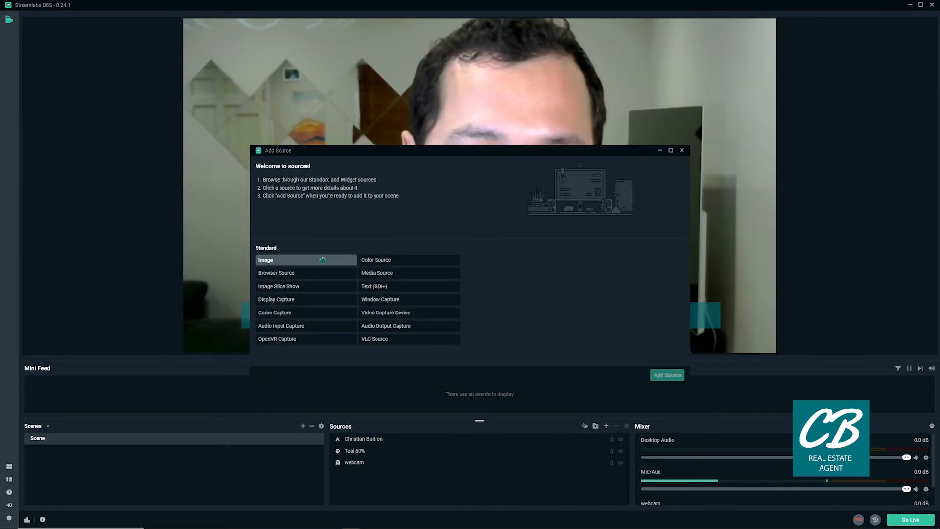
{"action": "left_click", "coordinate": [667, 375]}
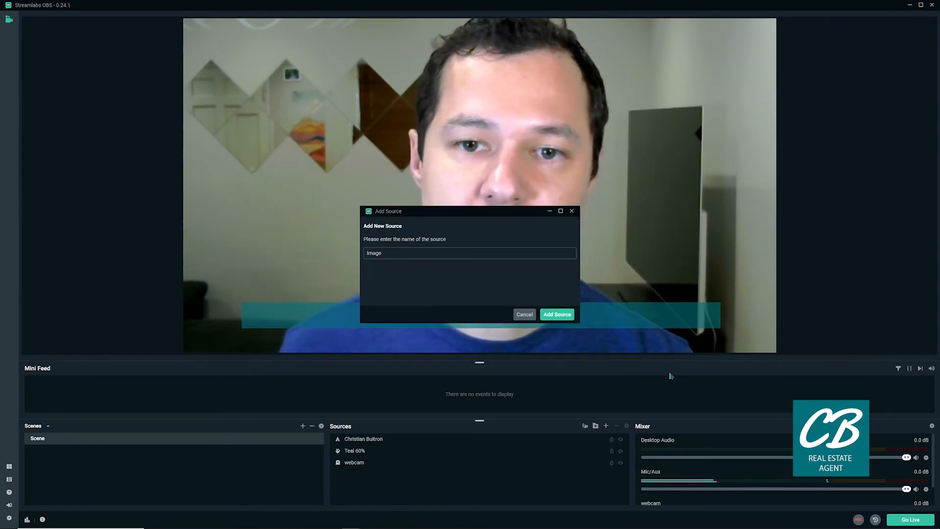
{"action": "key", "text": "ctrl+a"}
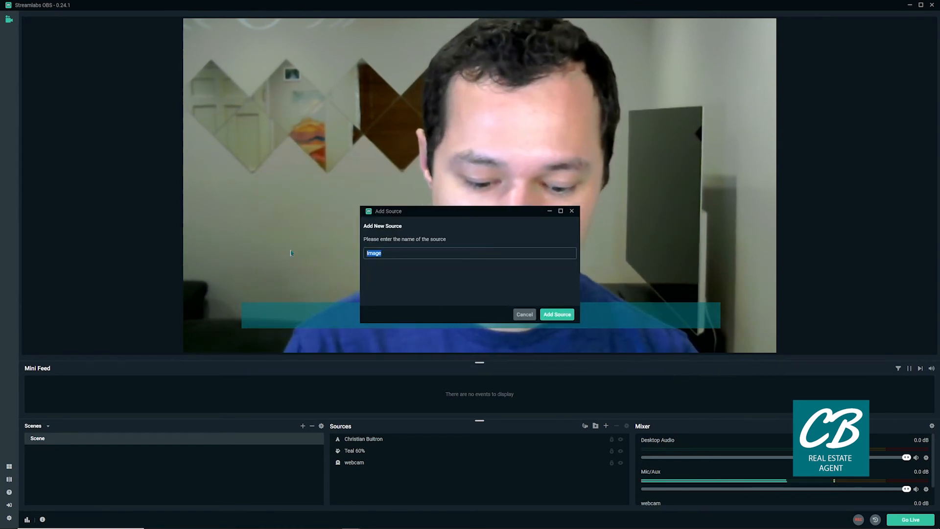
{"action": "type", "text": "CB Logo"}
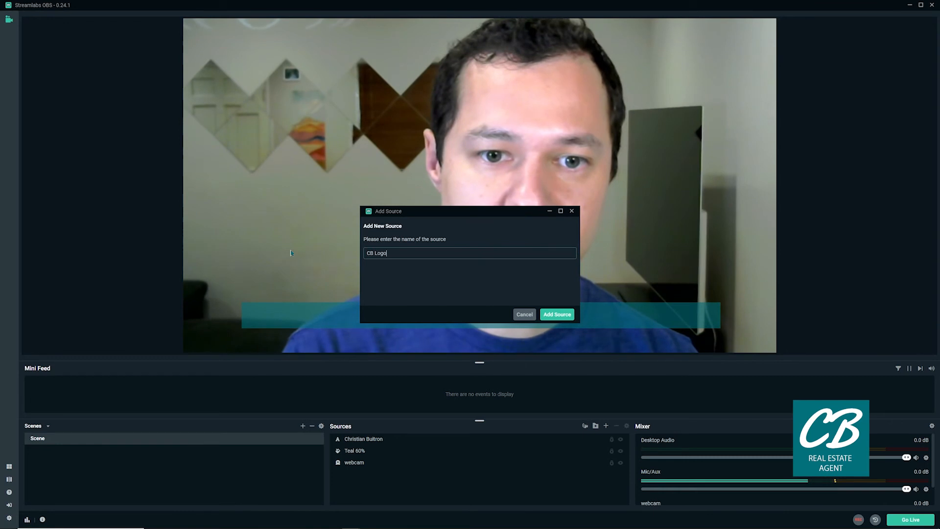
{"action": "left_click", "coordinate": [559, 314]}
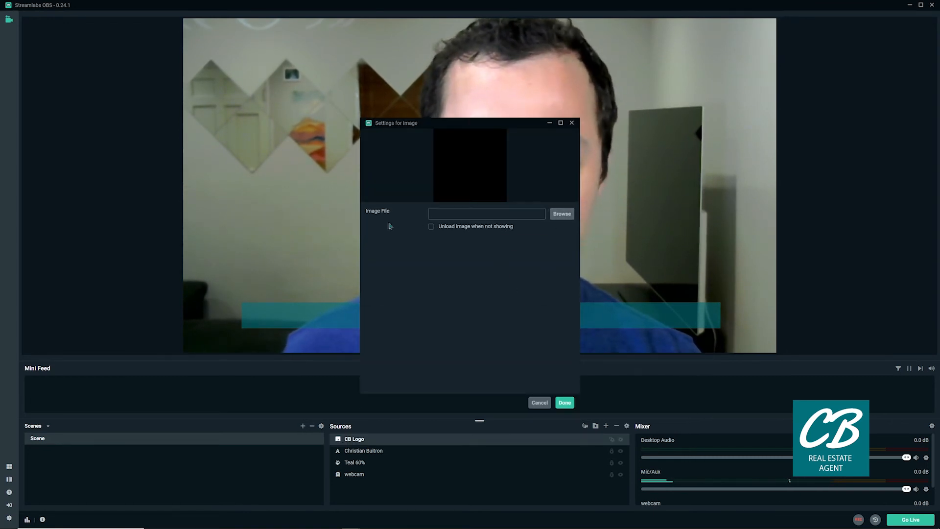
Load CB Real Estate Agent logo.png as the image file for the CB Logo source and accept its settings
{"action": "left_click", "coordinate": [562, 214]}
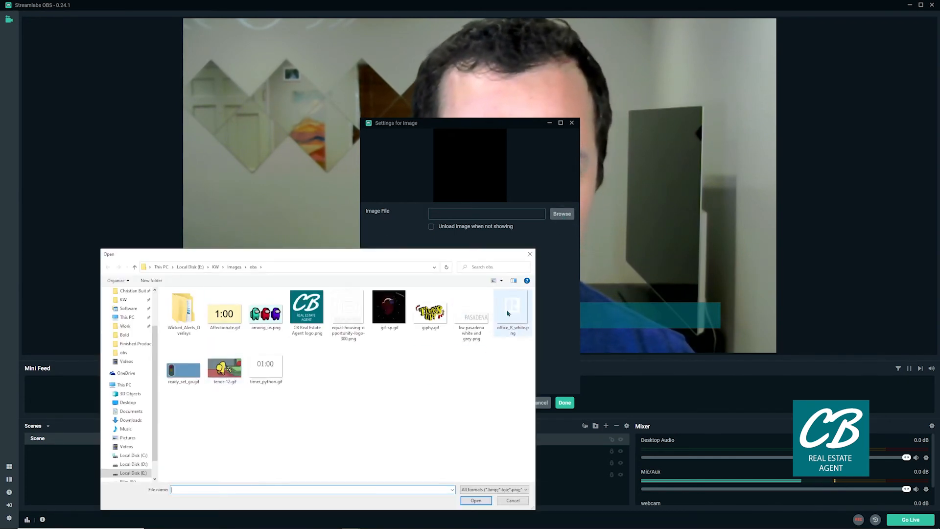
{"action": "double_click", "coordinate": [302, 310]}
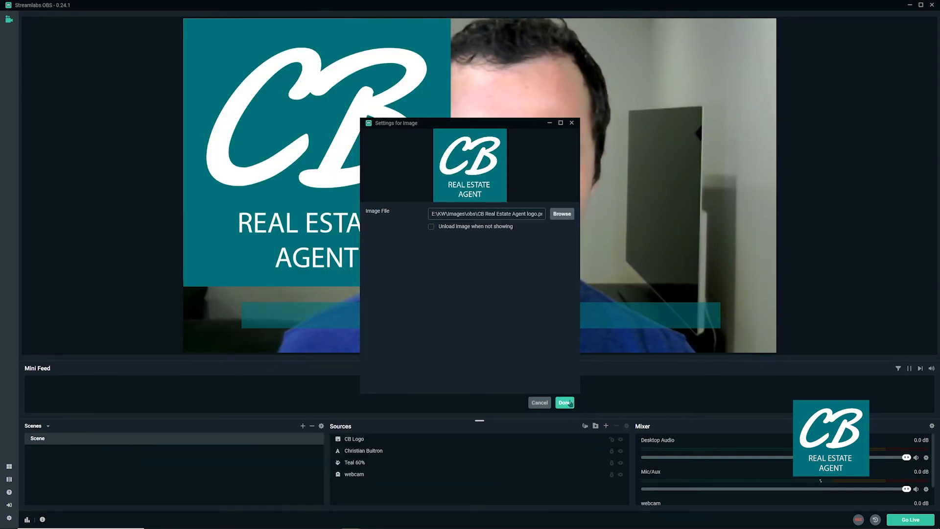
{"action": "left_click", "coordinate": [565, 402]}
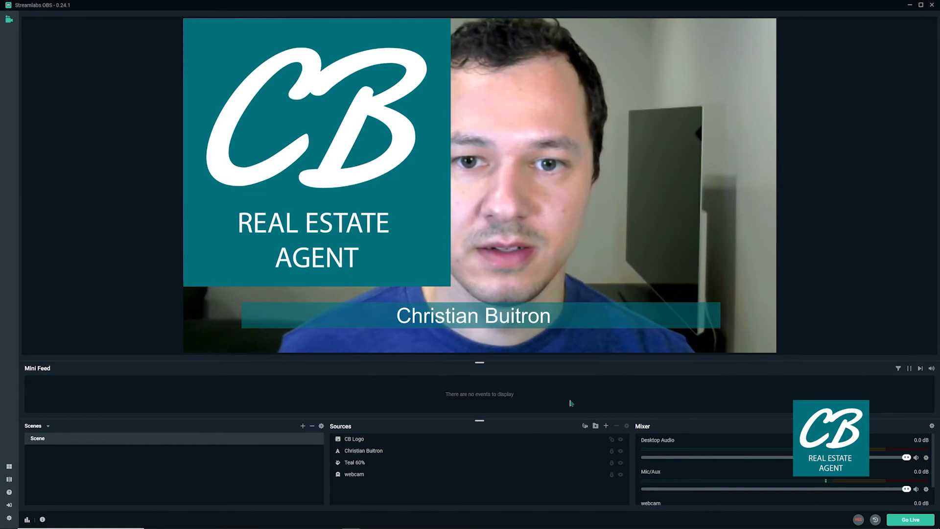
Shrink the logo onto the teal bar's right end, about 209 px from the canvas's right edge and 103 px from its bottom, and lock it
{"action": "left_click", "coordinate": [346, 153]}
{"action": "left_click_drag", "start_coordinate": [373, 191], "coordinate": [495, 112]}
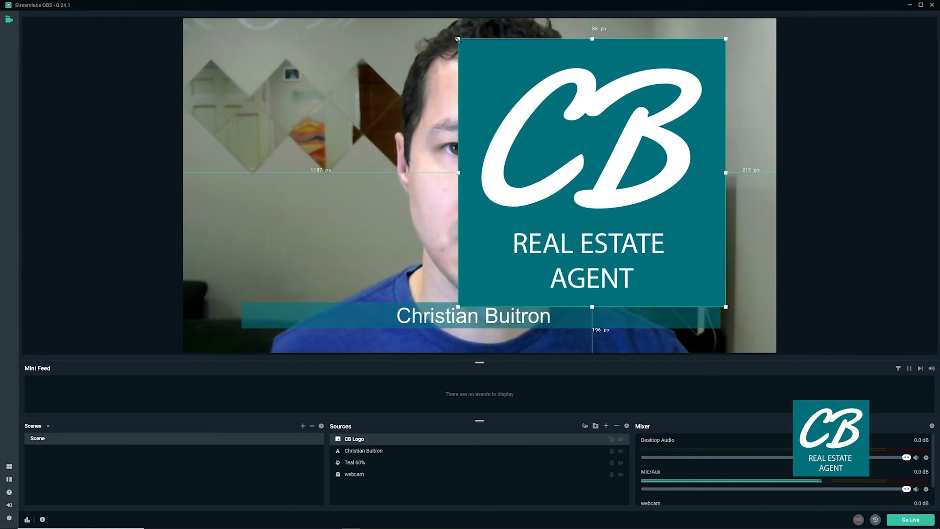
{"action": "left_click_drag", "start_coordinate": [458, 39], "coordinate": [676, 230]}
{"action": "left_click_drag", "start_coordinate": [706, 257], "coordinate": [709, 280]}
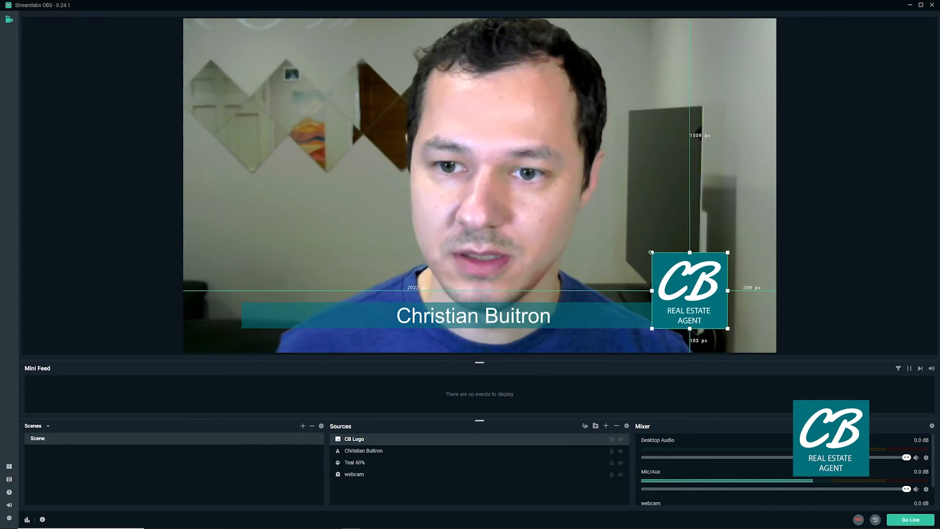
{"action": "left_click_drag", "start_coordinate": [652, 253], "coordinate": [661, 263]}
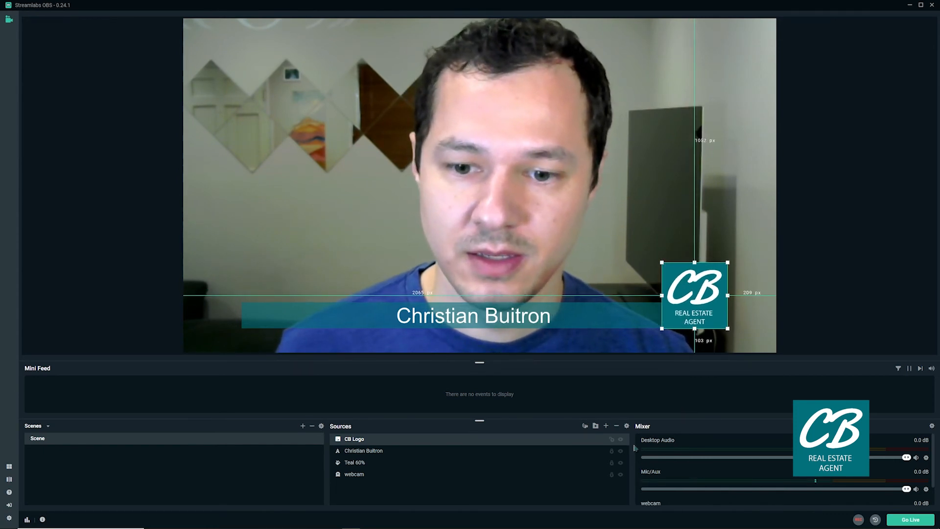
{"action": "left_click", "coordinate": [612, 439]}
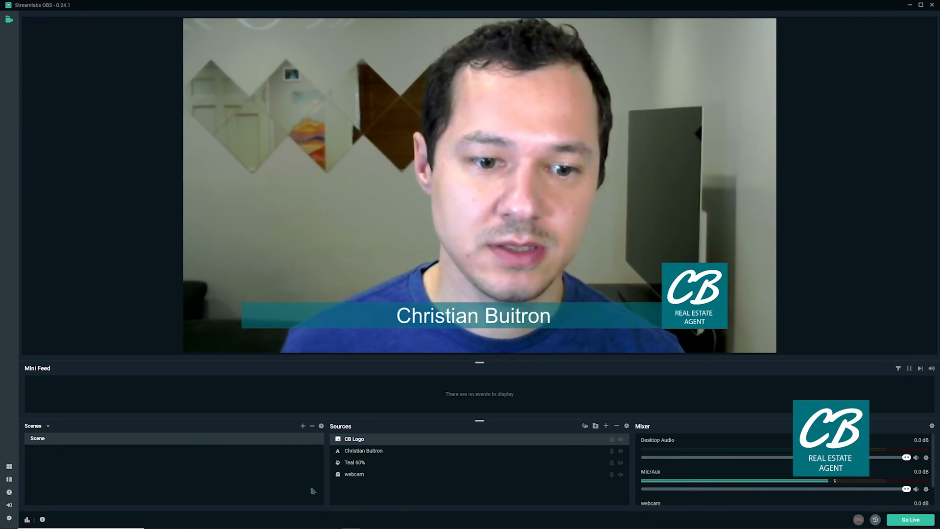
Add a second scene with the name New Scene, and switch back to the original scene
{"action": "left_click", "coordinate": [302, 427]}
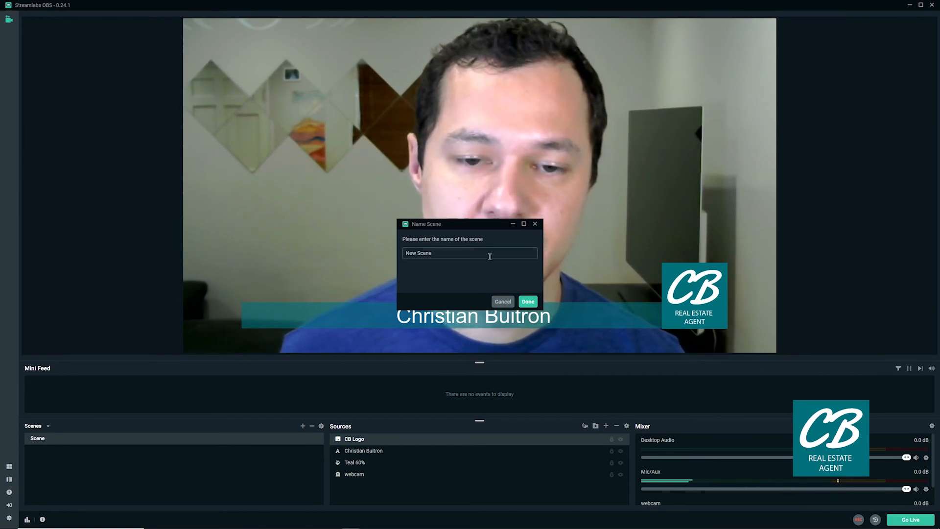
{"action": "left_click", "coordinate": [529, 302]}
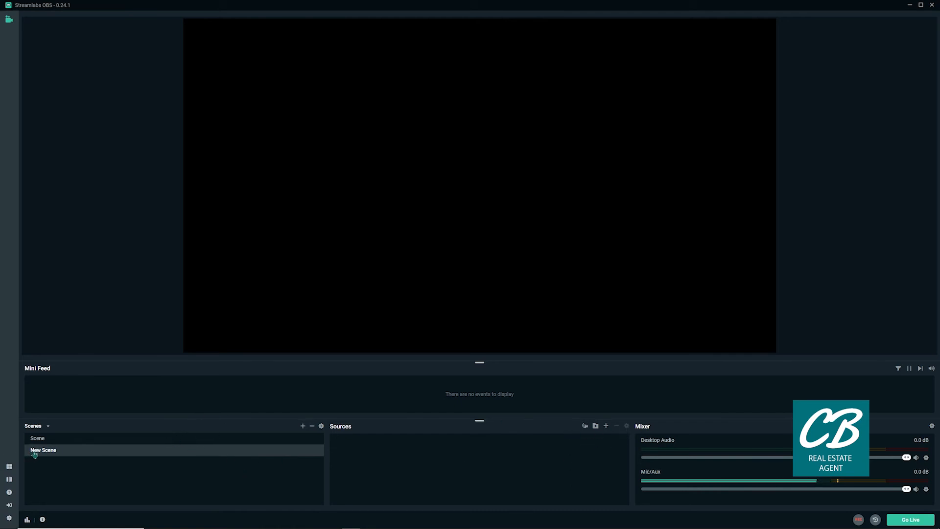
{"action": "left_click", "coordinate": [43, 439]}
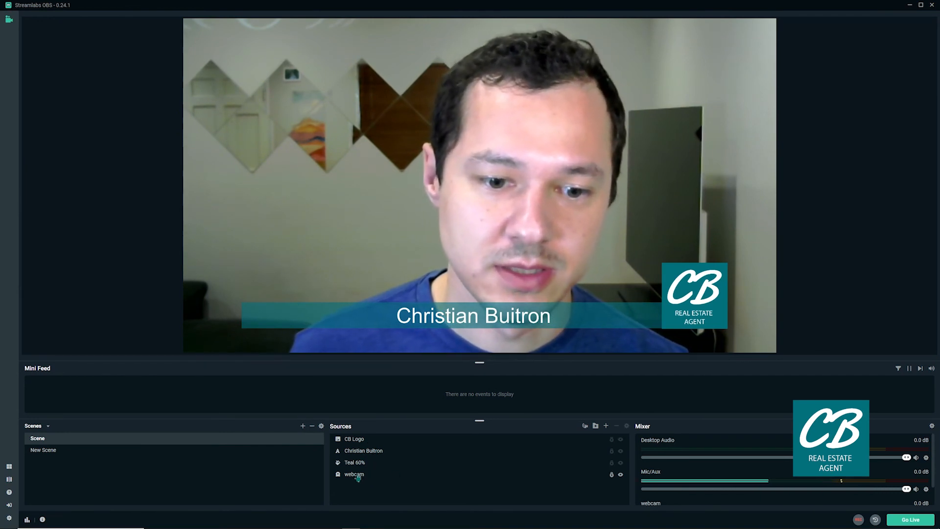
Move the webcam source above Teal 60% in the layer order, return it to the lowest layer, and deselect it
{"action": "left_click_drag", "start_coordinate": [359, 477], "coordinate": [368, 463]}
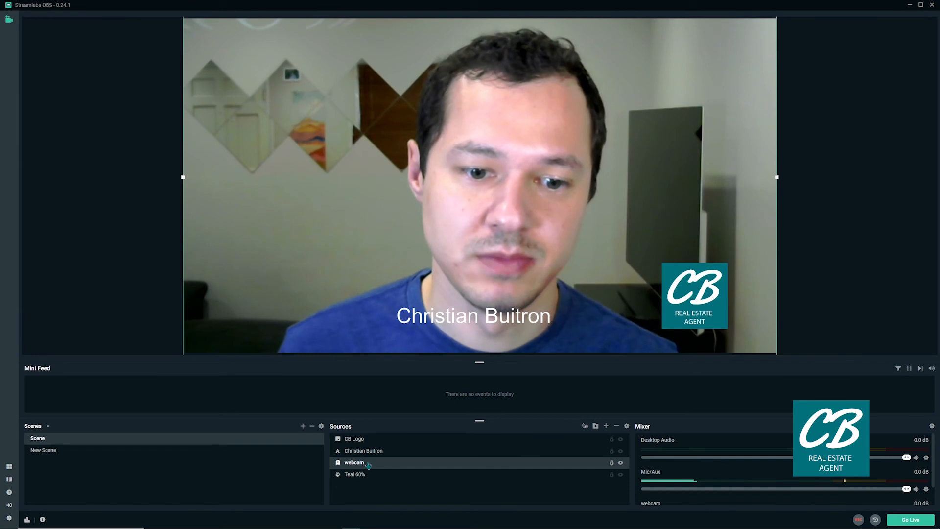
{"action": "left_click_drag", "start_coordinate": [368, 465], "coordinate": [368, 479]}
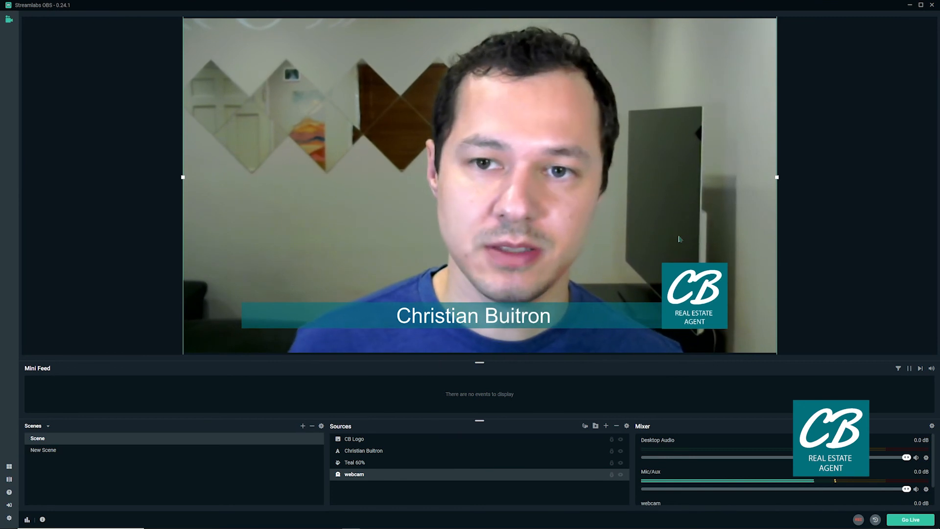
{"action": "left_click", "coordinate": [84, 219]}
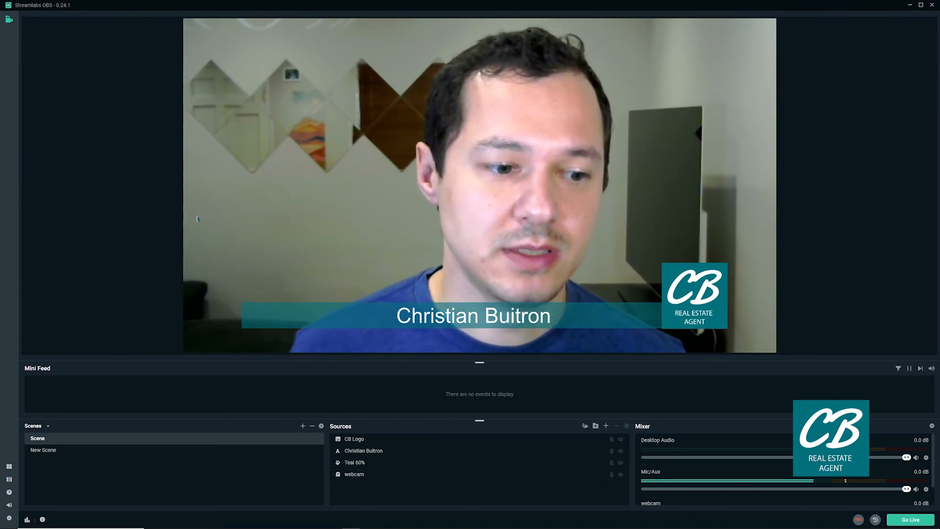
Check the virtual webcam's status and its start/stop control in the settings, and leave the settings without changes
{"action": "left_click", "coordinate": [9, 518]}
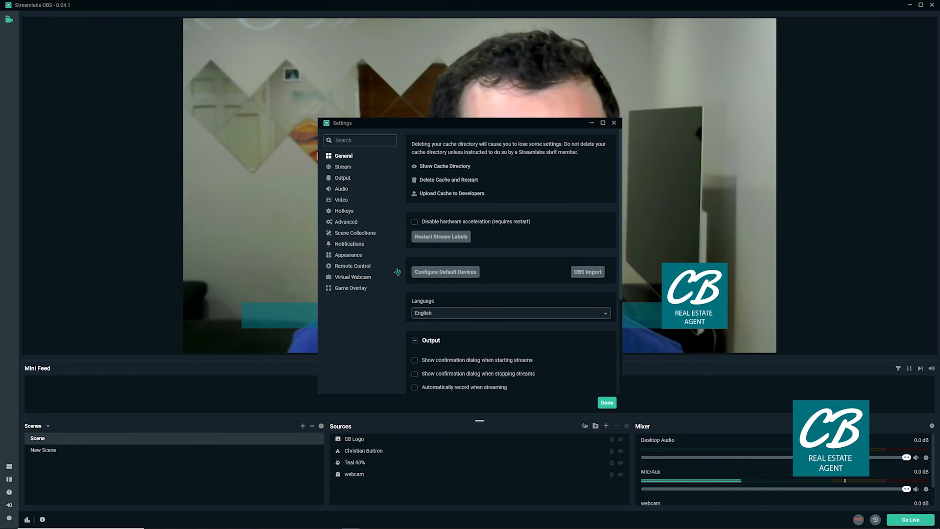
{"action": "left_click", "coordinate": [362, 277]}
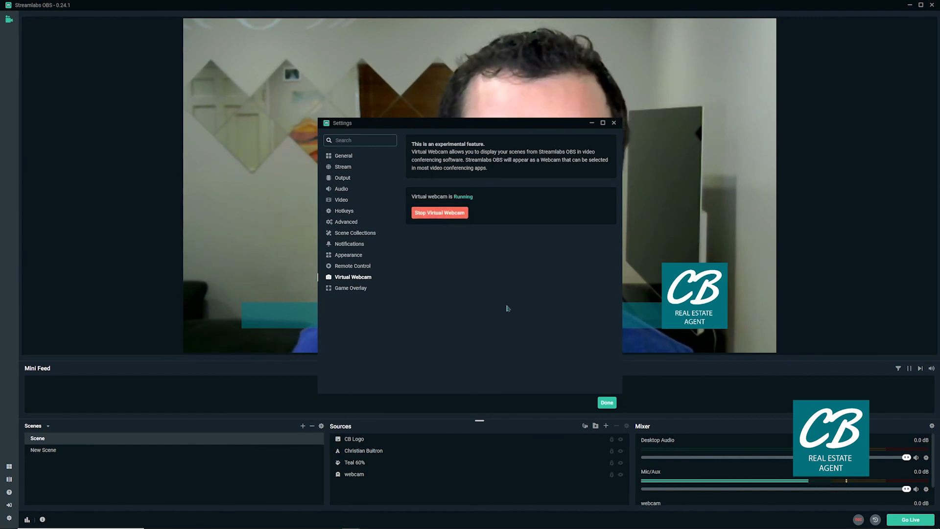
{"action": "left_click", "coordinate": [606, 402]}
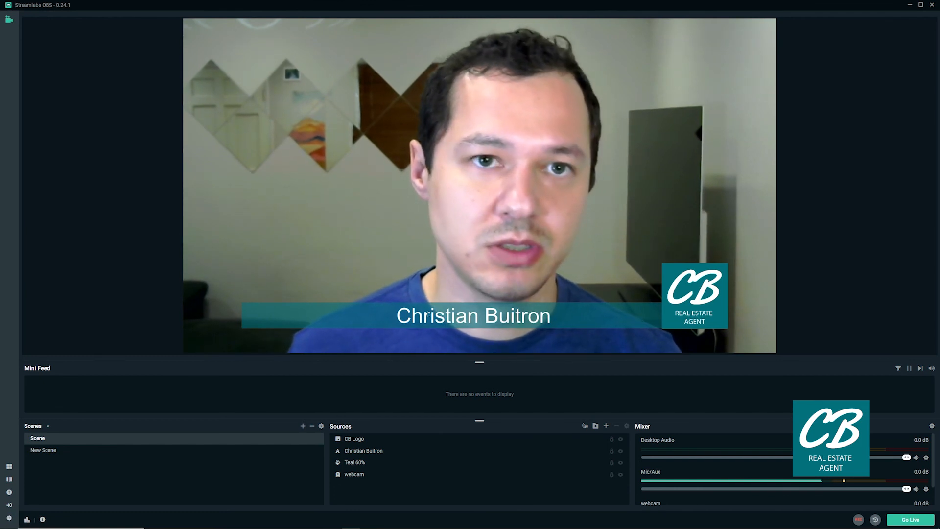
{"action": "left_click", "coordinate": [6, 517]}
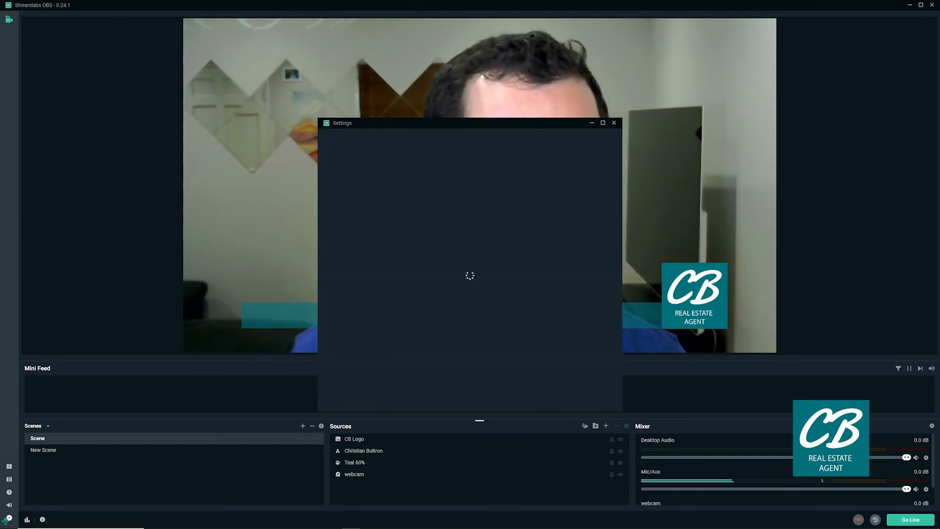
{"action": "left_click", "coordinate": [342, 278]}
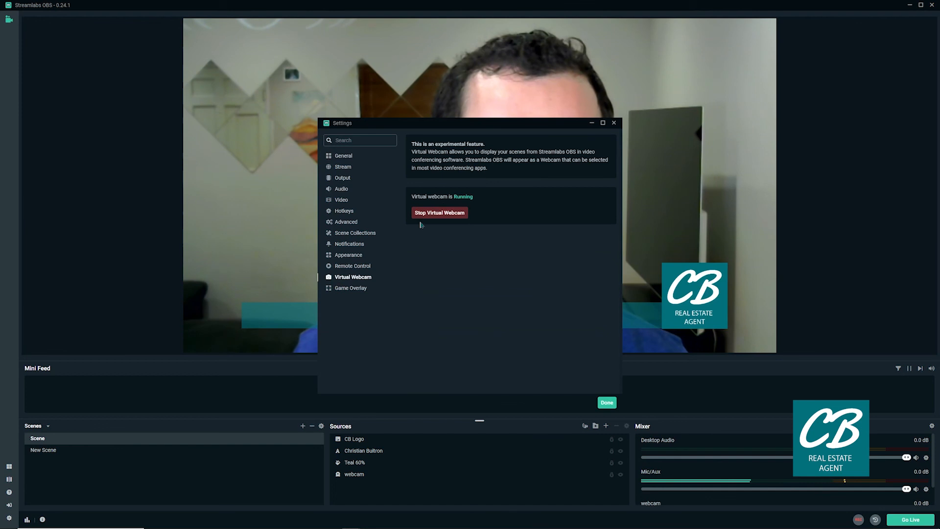
{"action": "left_click", "coordinate": [614, 124]}
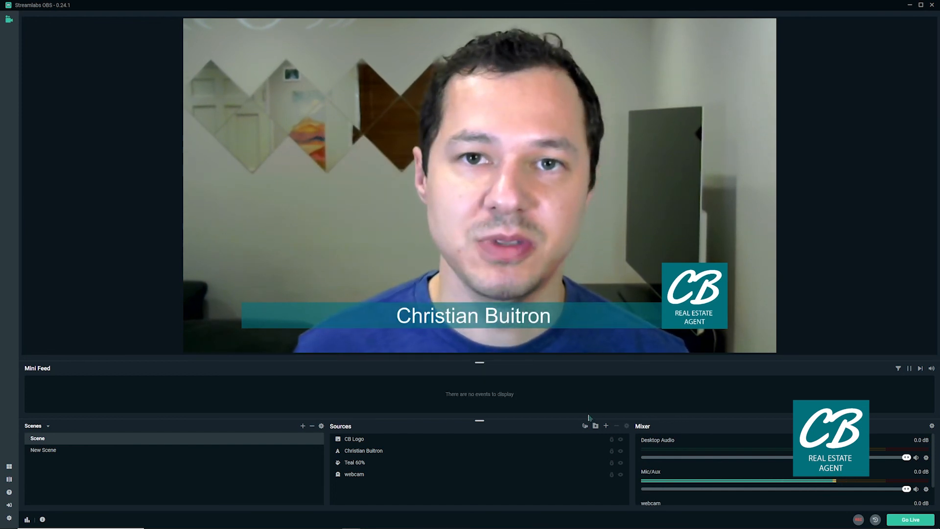